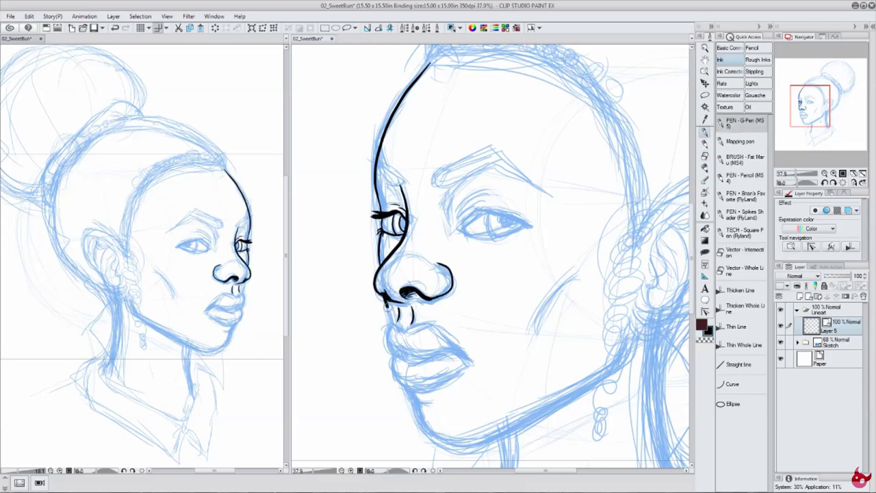
Ink the upper and lower lips over the blue sketch, including the dark mouth line between them.
scroll(479, 274, "down", 3)
left_click_drag(418, 250, 479, 283)
mouse_move(384, 250)
left_mouse_down()
mouse_move(428, 274)
mouse_move(483, 282)
left_mouse_up()
left_click_drag(389, 301, 460, 293)
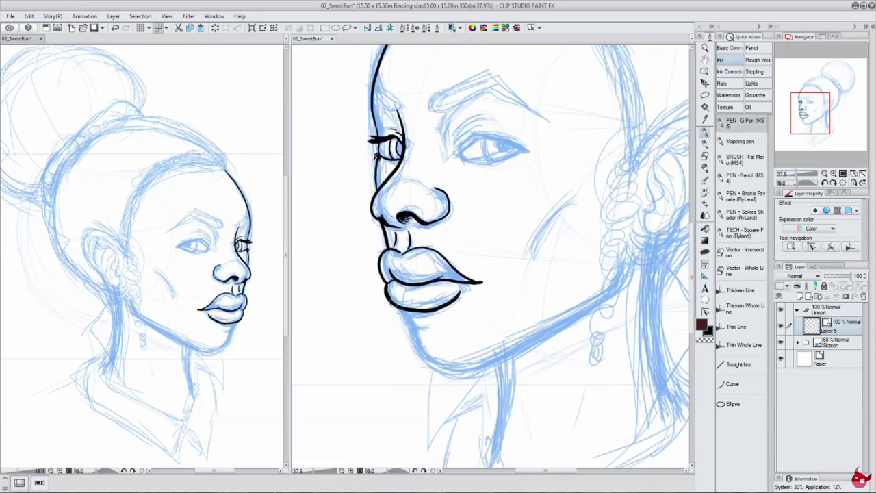
Ink the near eye with thick winged lashes, a lower lid, a lid crease and the brow-socket line beside the nose.
mouse_move(456, 145)
left_mouse_down()
mouse_move(548, 133)
mouse_move(552, 142)
left_mouse_up()
left_click_drag(505, 161, 523, 148)
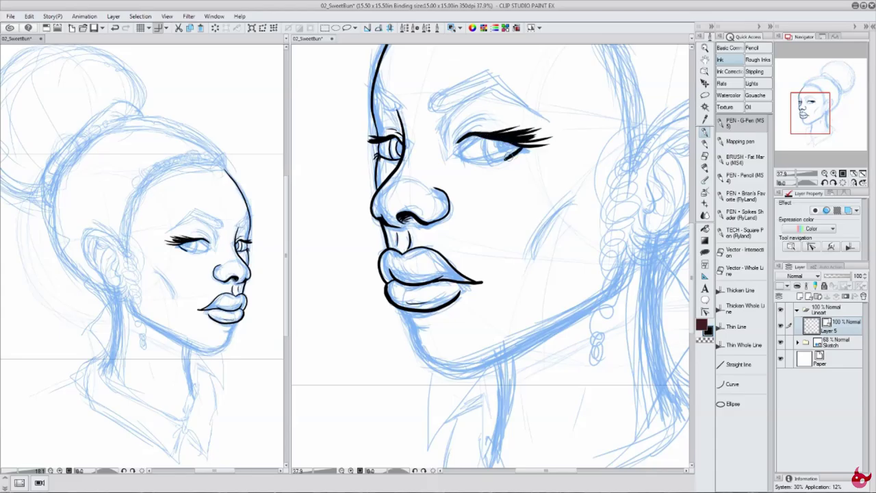
mouse_move(453, 141)
left_mouse_down()
mouse_move(512, 163)
mouse_move(495, 113)
left_mouse_up()
left_click_drag(447, 150, 440, 113)
key("ctrl+minus")
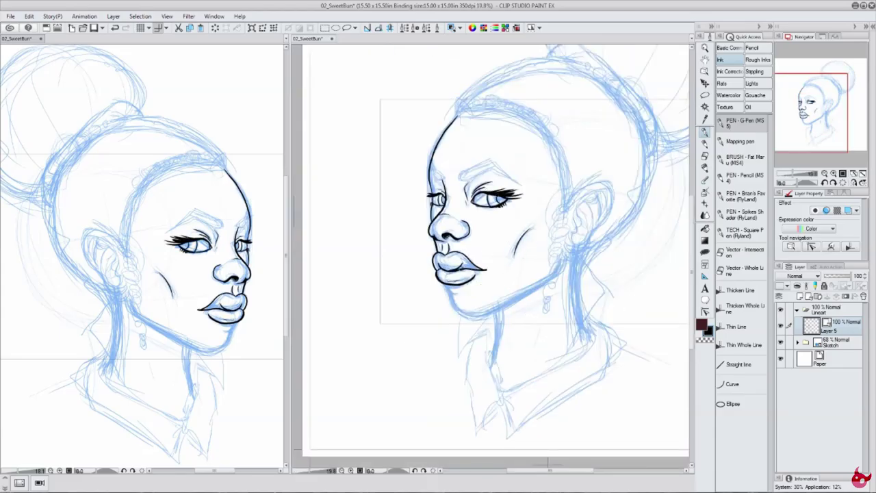
Ink the neck outline and both sides of the pointed shirt collar below the jaw.
left_click(781, 341)
key("ctrl+z")
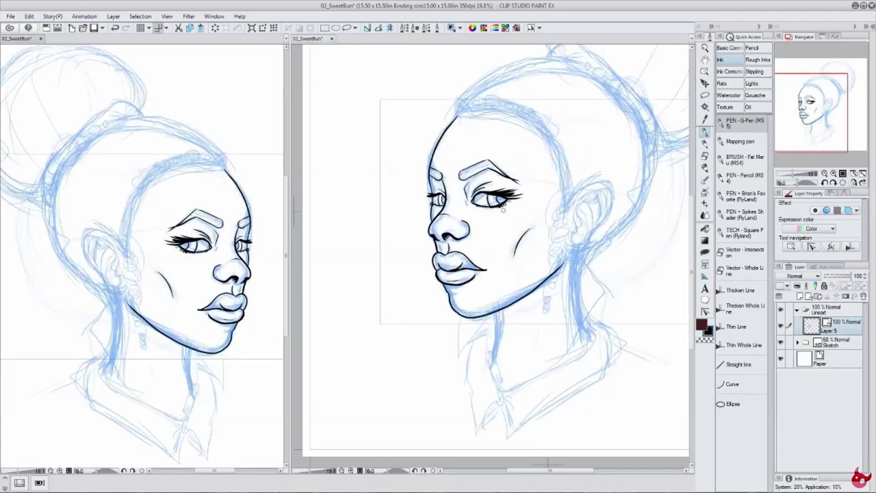
key("ctrl+minus")
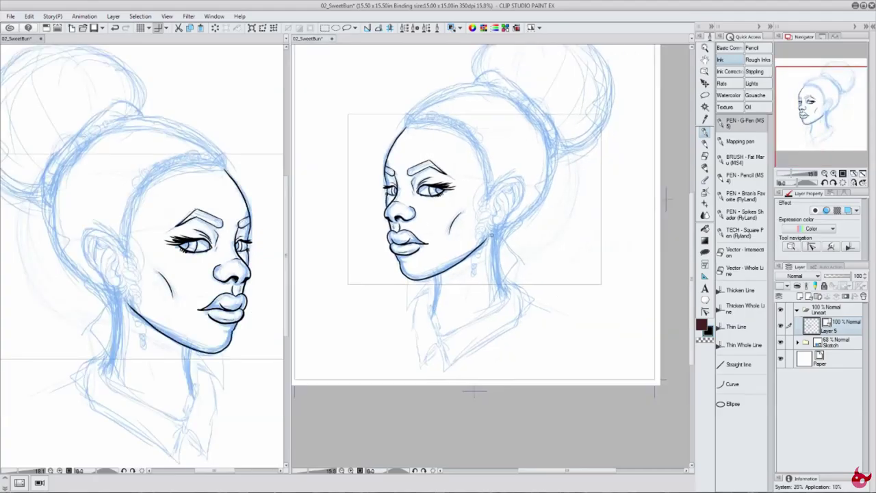
left_click_drag(431, 294, 417, 368)
left_click_drag(502, 233, 514, 296)
left_click_drag(516, 288, 450, 346)
left_click_drag(528, 301, 452, 373)
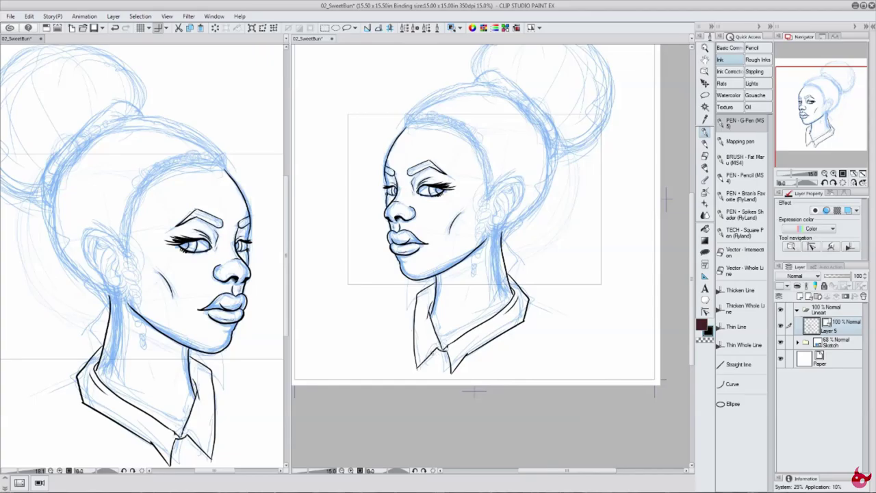
Ink the ear contour and the curved outline of the headband over the sketch.
key("ctrl+minus")
left_click_drag(494, 268, 497, 301)
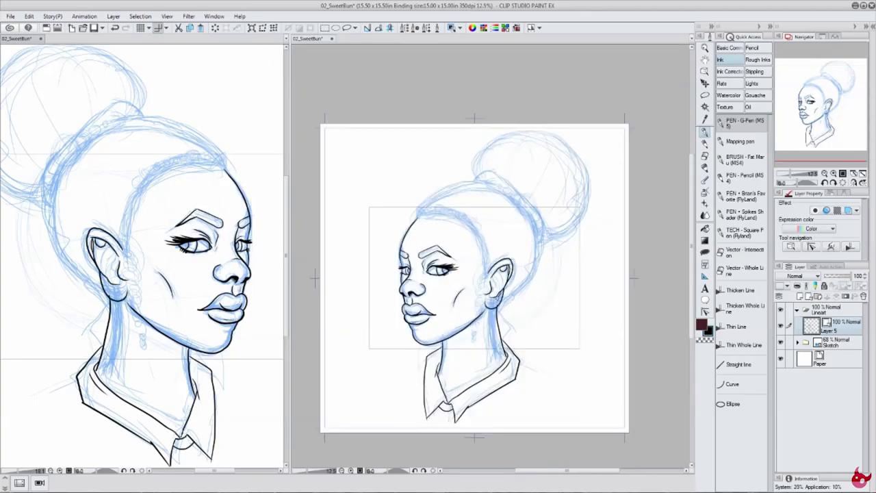
mouse_move(482, 272)
left_mouse_down()
mouse_move(416, 217)
mouse_move(485, 181)
mouse_move(489, 297)
left_mouse_up()
left_click_drag(480, 175, 531, 240)
key("ctrl+minus")
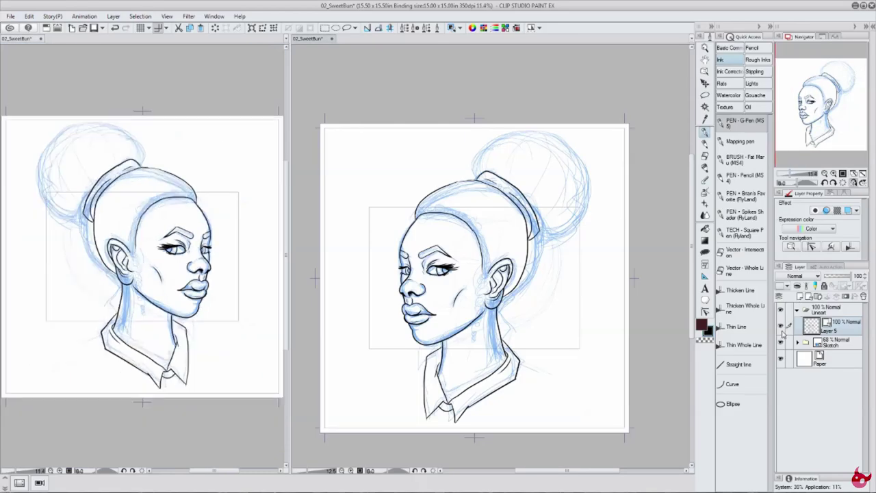
Ink the hair bun as a cluster of rounded puffs and redraw the headband edge beneath it.
left_click_drag(541, 150, 603, 260)
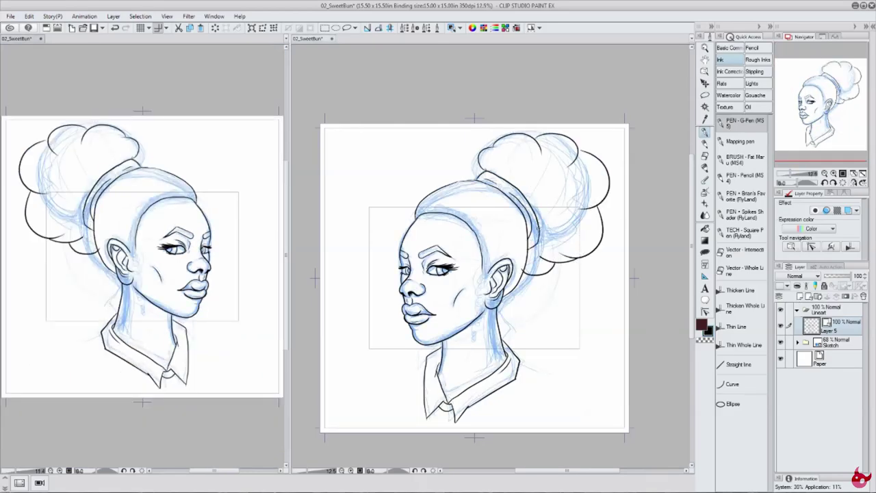
key("ctrl+z")
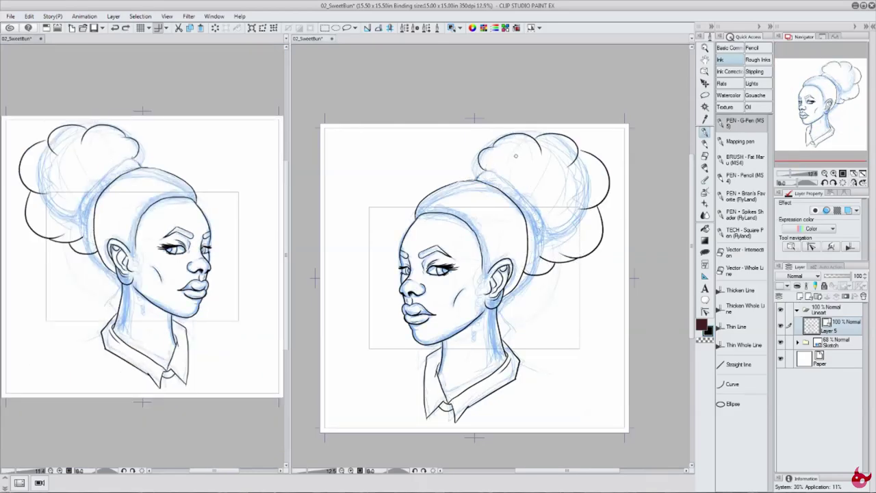
left_click_drag(472, 185, 531, 267)
left_click_drag(471, 166, 519, 176)
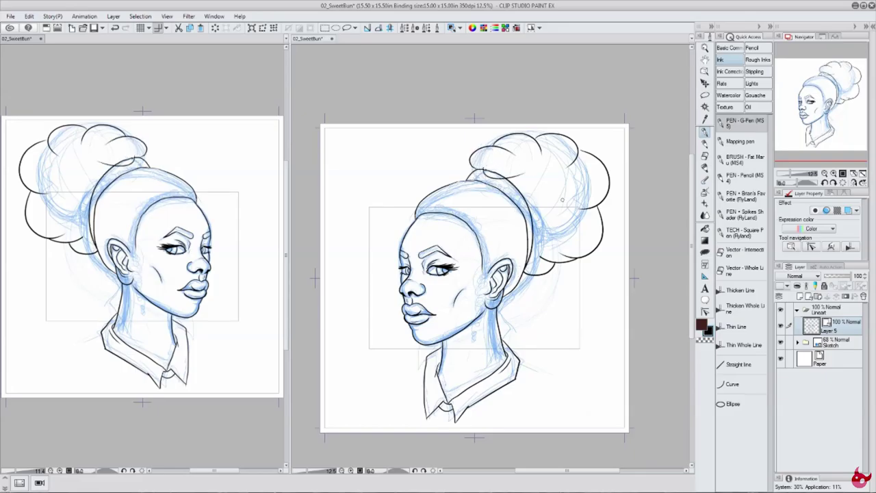
Add a new layer and ink the puffy rolled fringe across the forehead.
key("ctrl+shift+n")
left_click_drag(399, 218, 497, 233)
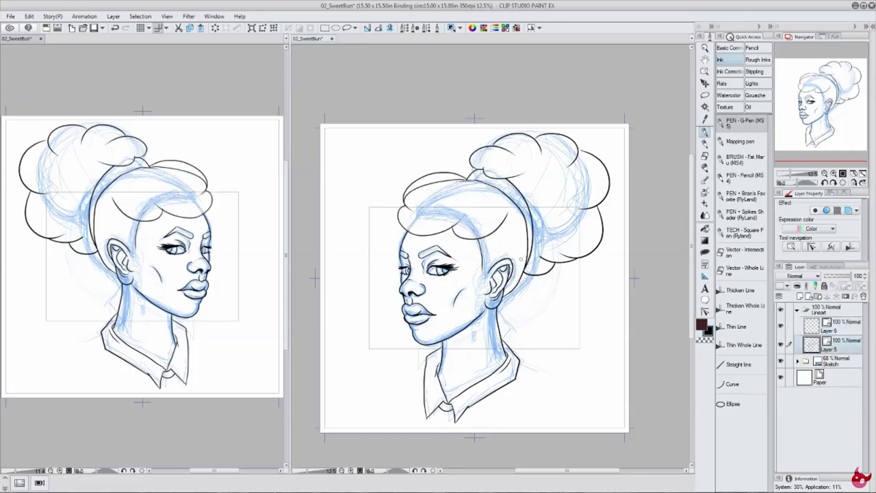
left_click(839, 325)
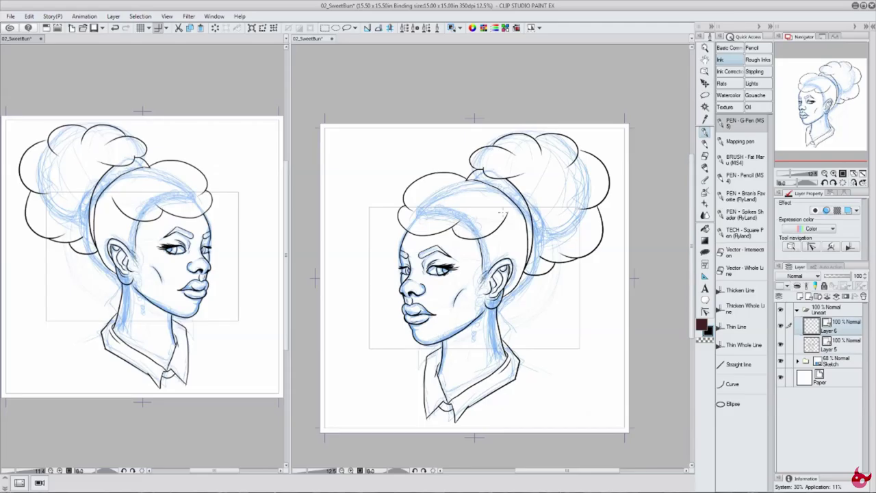
Ink the curved earring hanging below the ear, undoing unwanted changes, and keep the lineart on a single layer.
key("ctrl+z")
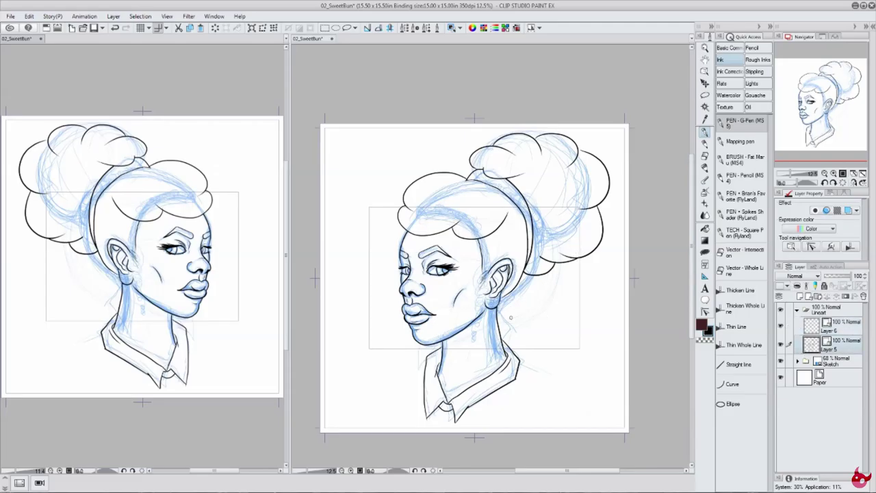
key("ctrl+y")
key("ctrl+z")
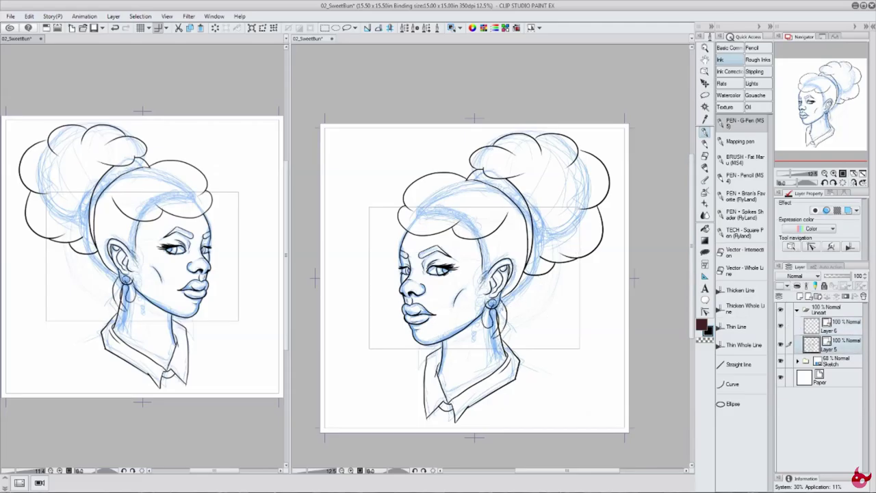
key("ctrl+z")
key("ctrl+z")
scroll(472, 274, "down", 2)
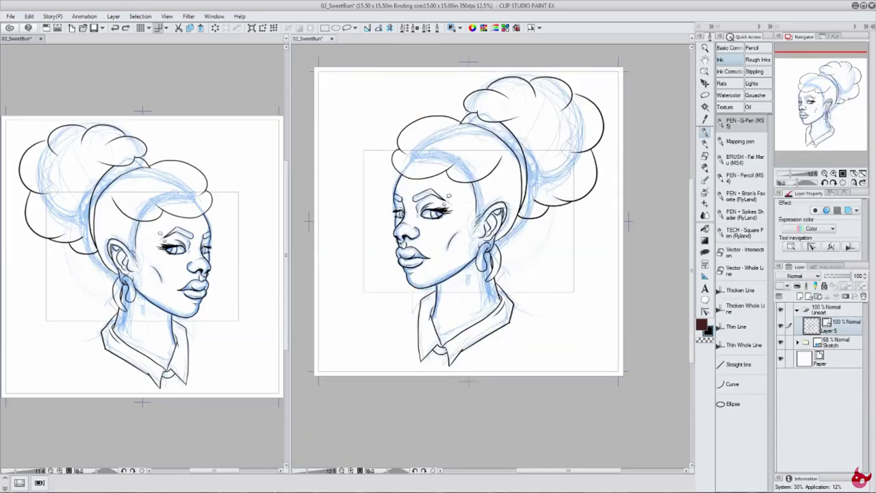
Hide the sketch folder and ink the shaved stripes above the ear and the fold lines in the headband.
left_click(781, 342)
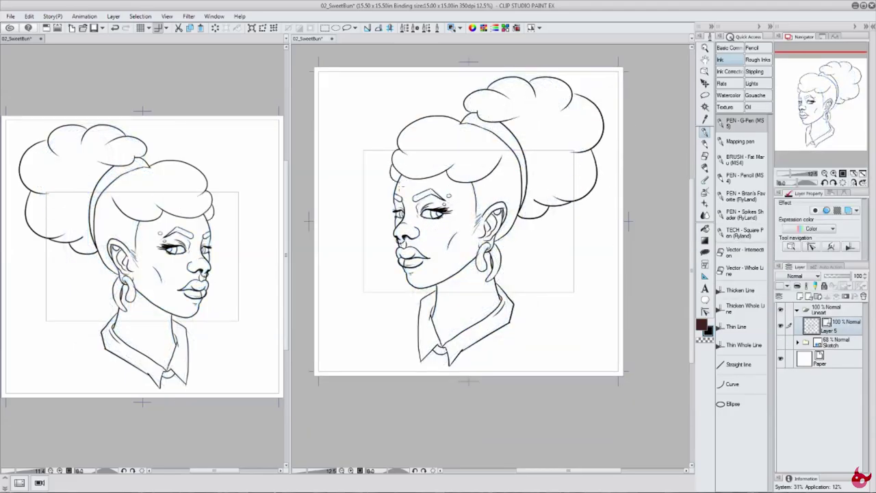
key("ctrl+z")
mouse_move(498, 158)
left_mouse_down()
mouse_move(514, 217)
mouse_move(482, 182)
left_mouse_up()
left_click_drag(481, 199, 512, 179)
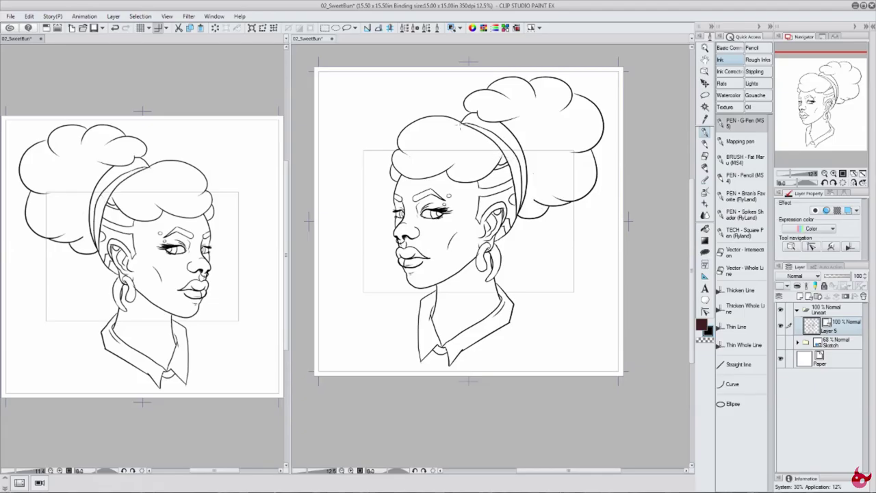
left_click_drag(506, 148, 522, 197)
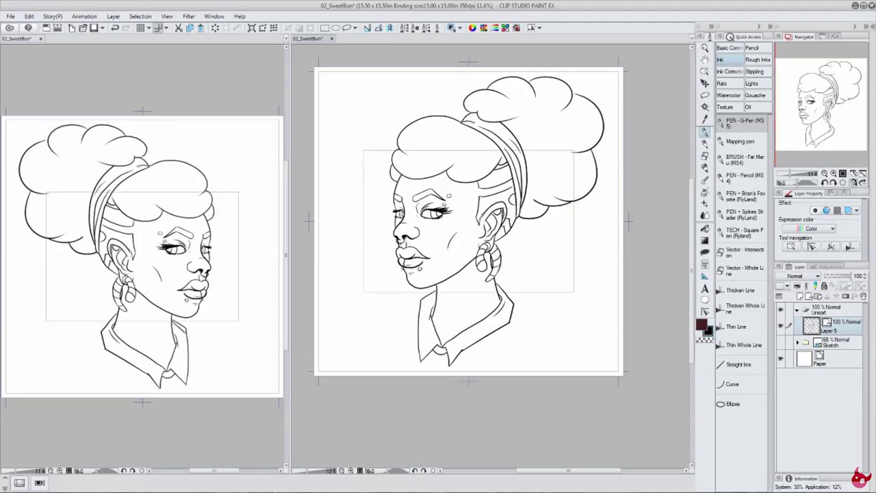
Adjust the linework of the far eye and refine the inner collar lines at the neckline.
key("ctrl+z")
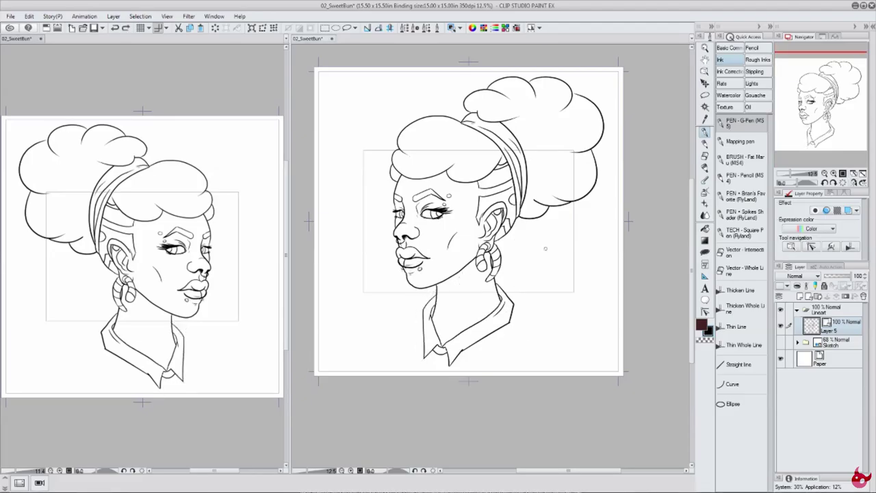
left_click(394, 195, "ctrl")
left_click(399, 213, "ctrl")
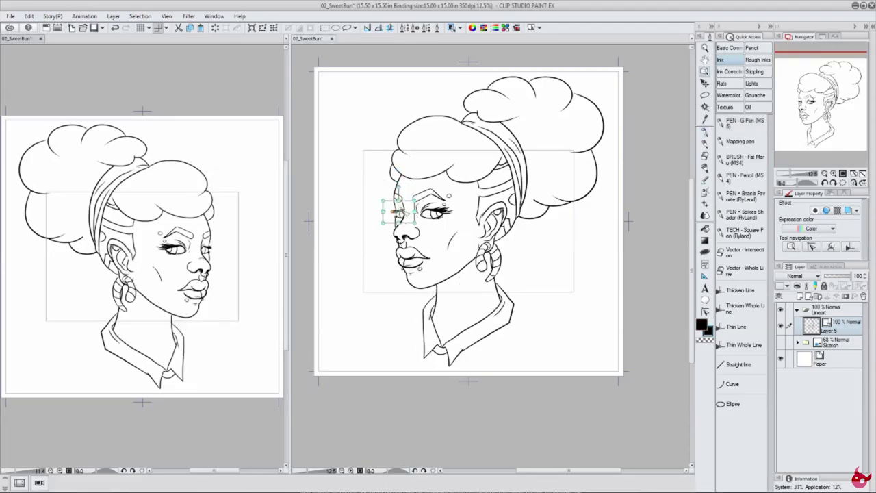
scroll(174, 219, "up", 3)
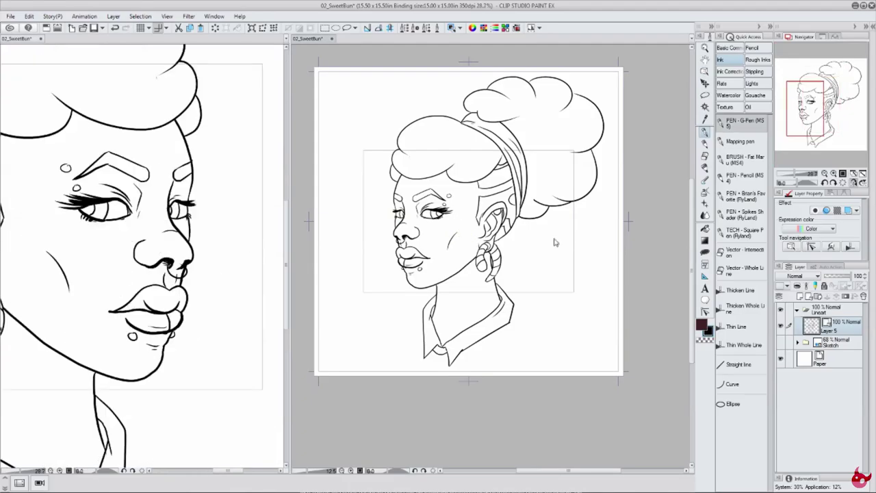
mouse_move(205, 351)
left_mouse_down()
mouse_move(191, 287)
mouse_move(157, 219)
mouse_move(110, 384)
mouse_move(124, 438)
mouse_move(205, 349)
mouse_move(156, 274)
left_mouse_up()
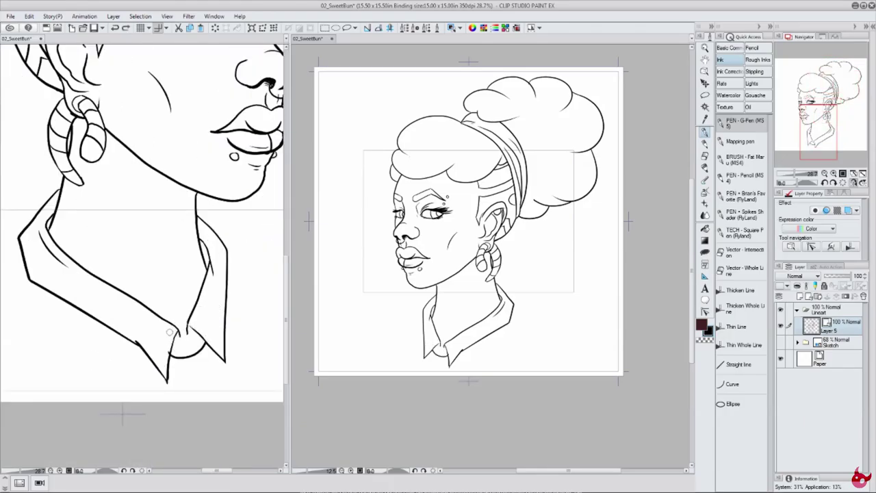
left_click_drag(176, 335, 240, 308)
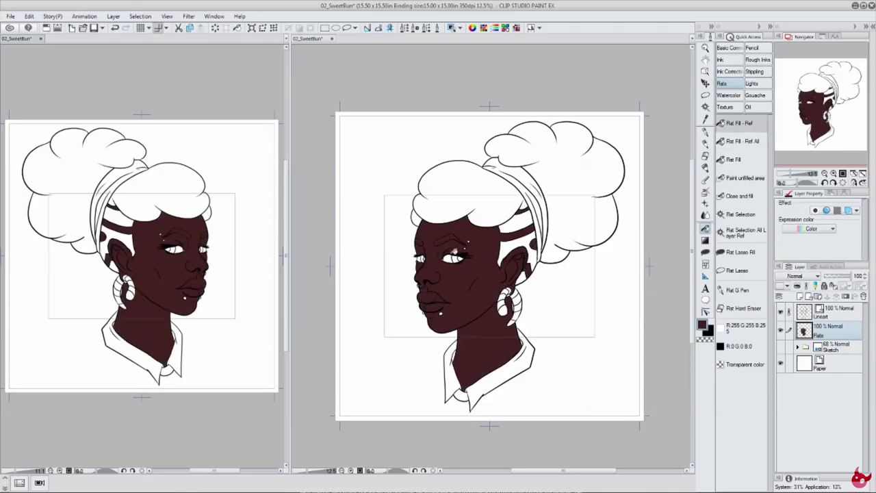
Use Paint unfilled area to cover the remaining gaps in the eyes, ear and neck with the dark brown skin colour.
left_click(745, 177)
left_click_drag(419, 236, 452, 284)
left_click_drag(475, 247, 462, 293)
left_click_drag(524, 247, 500, 280)
left_click_drag(515, 325, 506, 361)
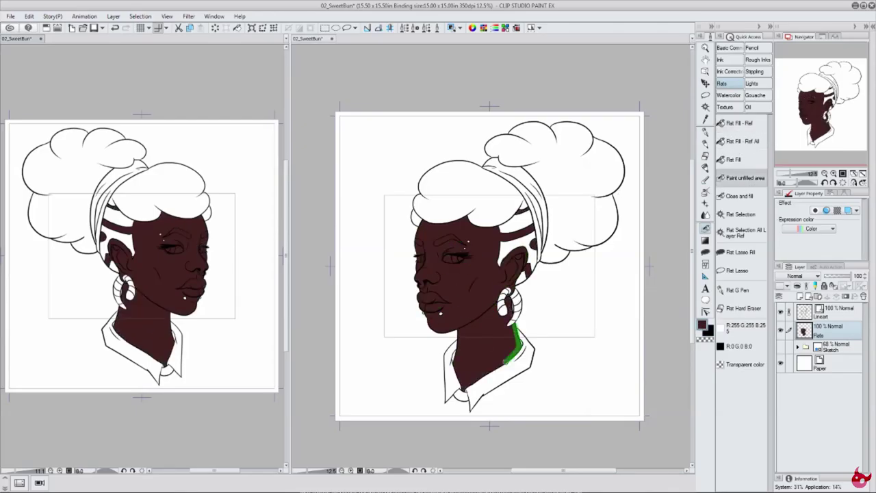
Hide the lineart and clean up the edges of the dark brown skin flat with the Flat G Pen.
key("ctrl+comma")
key("b")
key("p")
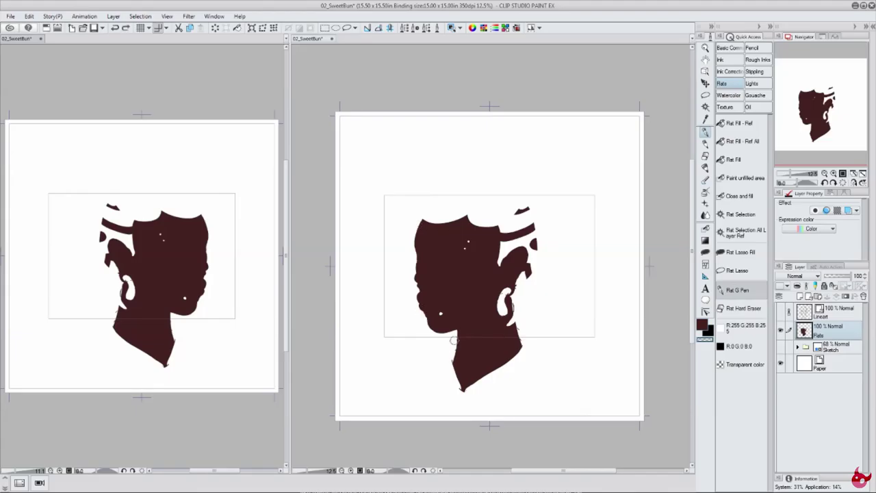
scroll(435, 293, "up", 4)
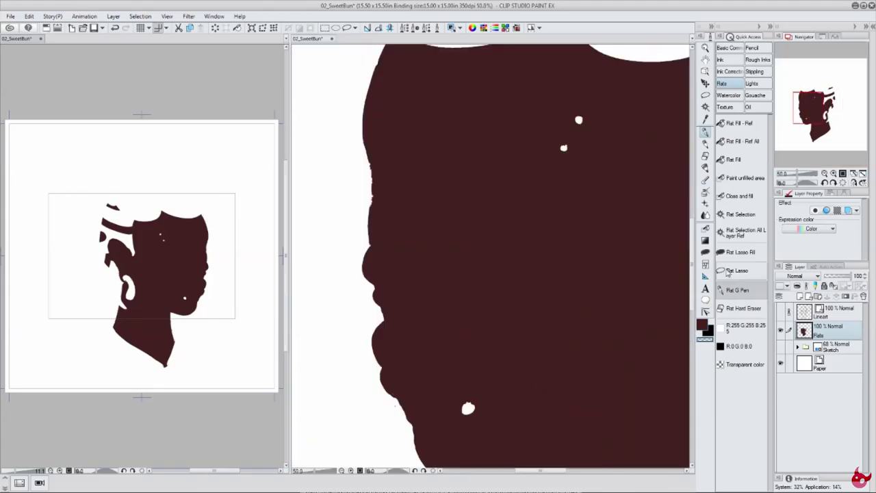
scroll(360, 215, "down", 1)
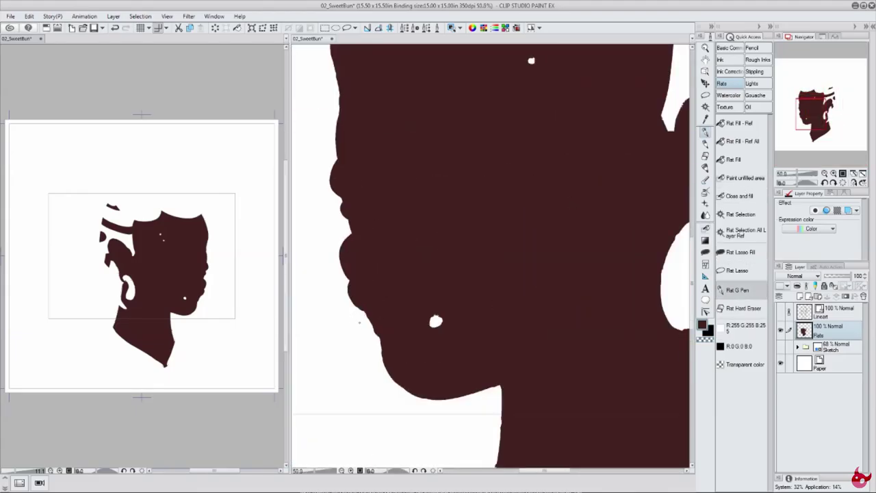
scroll(581, 221, "right", 2)
scroll(596, 280, "down", 3)
scroll(425, 323, "down", 2)
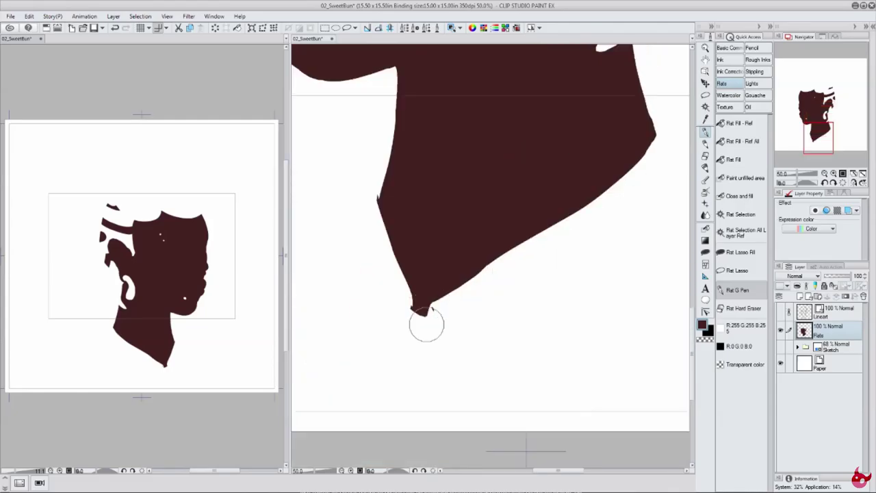
scroll(569, 326, "up", 5)
scroll(562, 281, "up", 2)
scroll(587, 172, "up", 1)
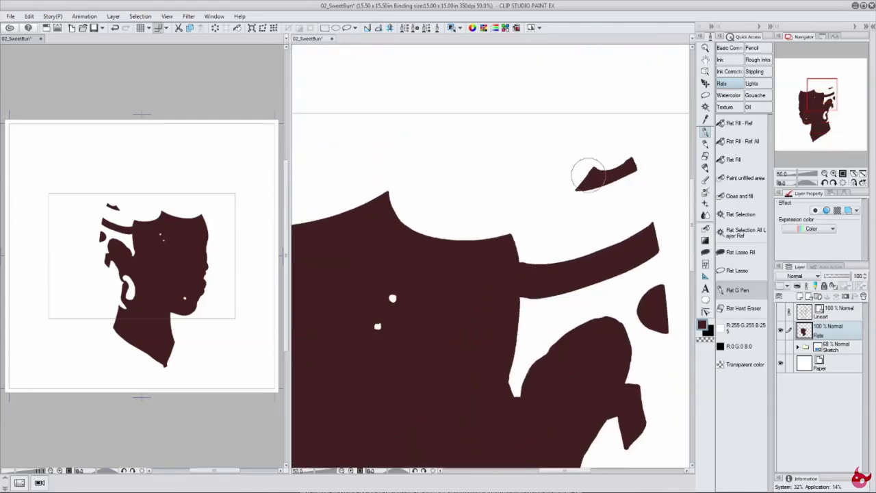
scroll(479, 201, "left", 2)
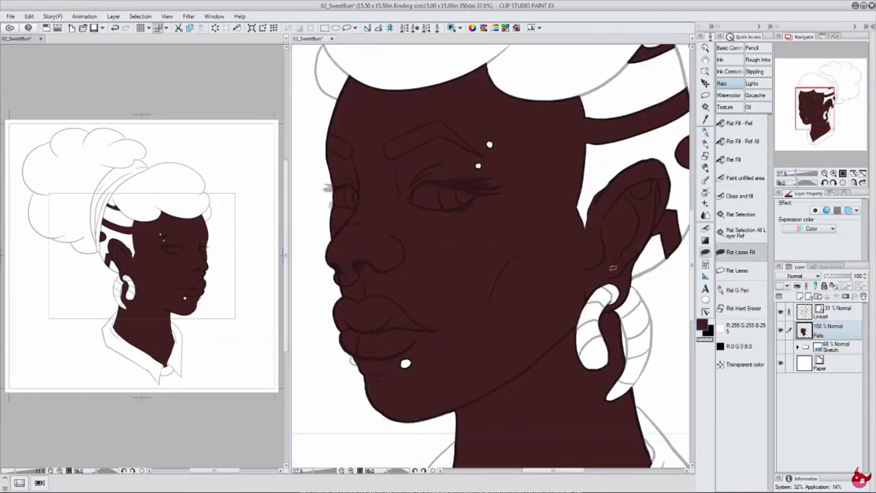
Choose a light aqua colour and fill the fringe and hair bun on a new layer.
scroll(613, 267, "right", 1)
scroll(612, 268, "up", 3)
scroll(612, 267, "down", 5)
left_click_drag(797, 173, 774, 178)
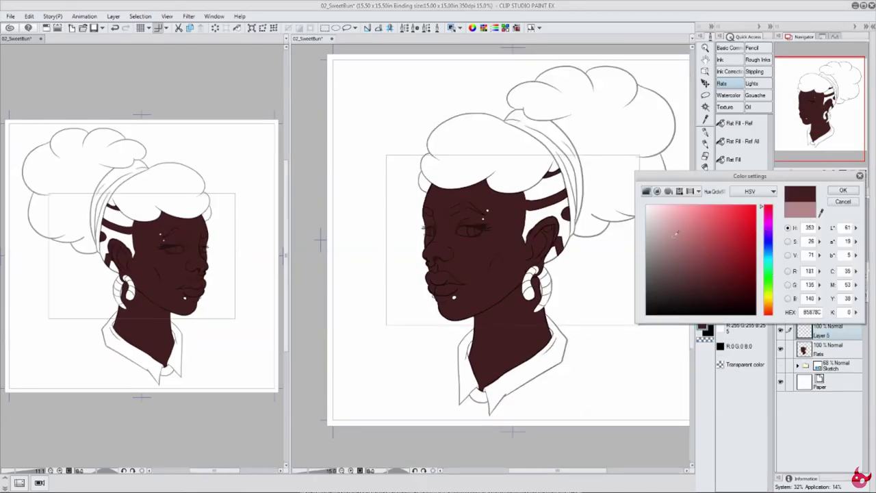
left_click(768, 261)
left_click(842, 191)
left_click(479, 151)
left_click(588, 103)
Fill the eyebrows with aqua, touch up the hair flats around the ear with the Flat G Pen, and clear the selection.
scroll(556, 259, "up", 3)
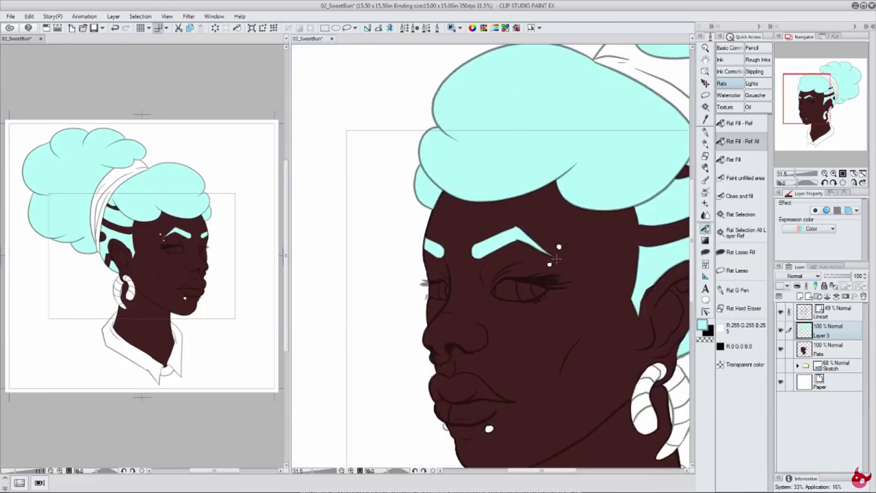
key("p")
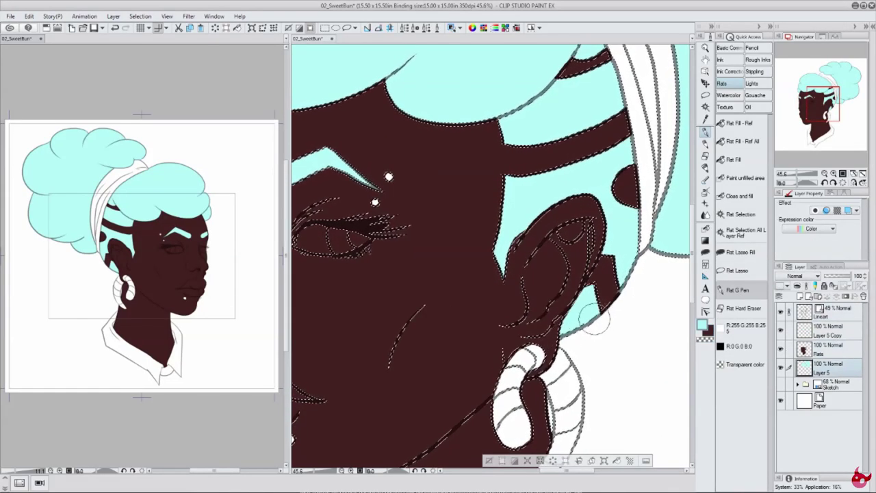
key("ctrl+d")
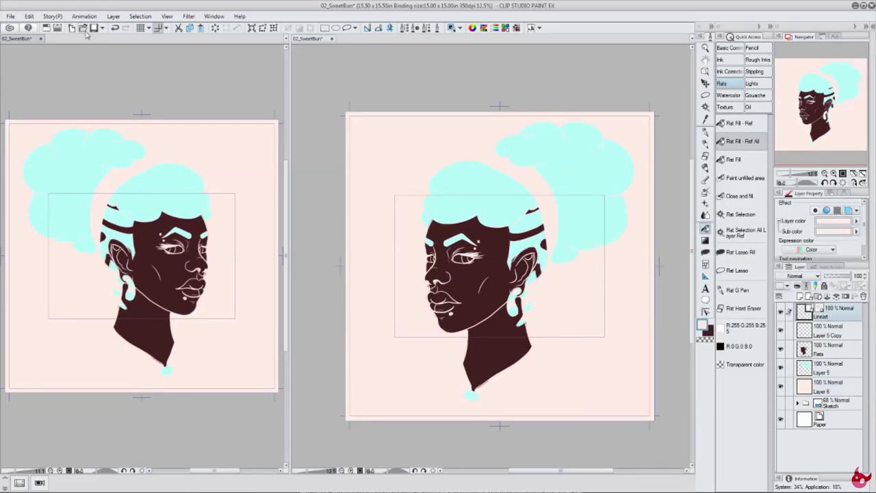
Save the drawing, hide the lineart and clean up the two round piercing dots beside the eyebrow on the Flats layer.
key("ctrl+s")
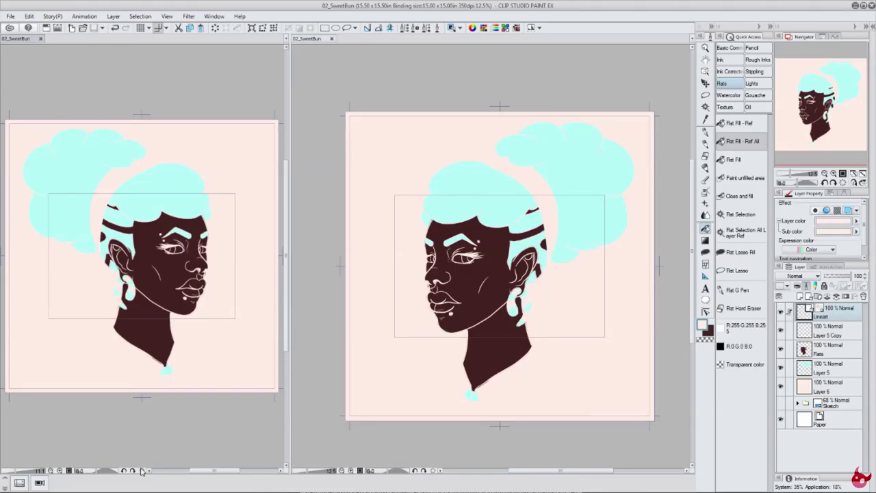
left_click(780, 309)
left_click(829, 350)
scroll(479, 232, "up", 3)
left_click(741, 252)
scroll(484, 230, "up", 2)
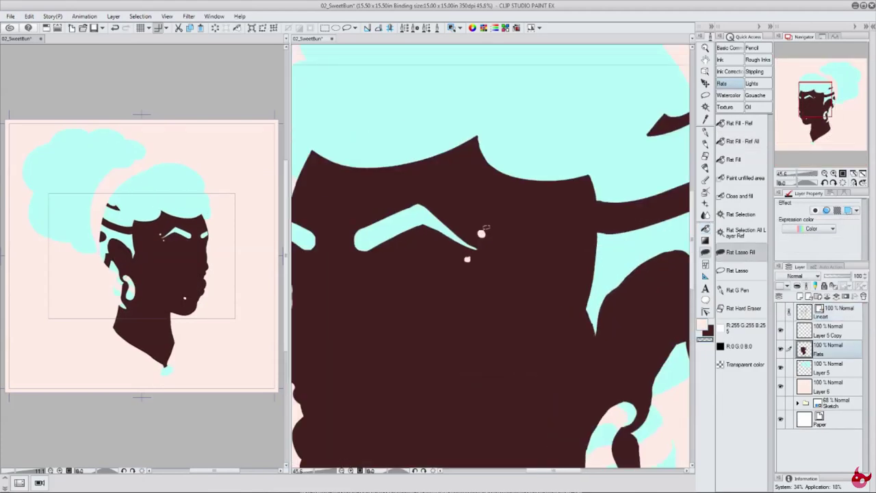
key("m")
left_click_drag(472, 226, 490, 244)
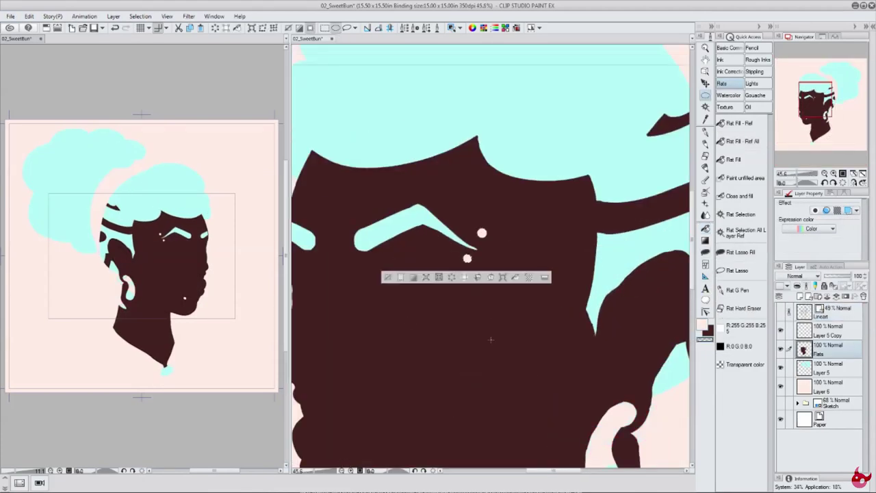
Colour round aqua piercing dots on the chin and beside the lower lip on Layer 5 Copy.
scroll(479, 274, "down", 3)
left_click(822, 332)
double_click(705, 328)
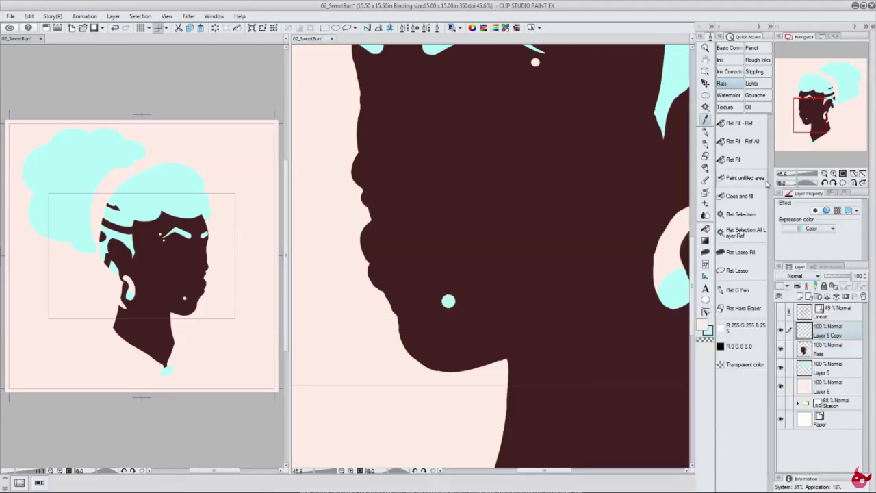
left_click(781, 309)
left_click(307, 319)
scroll(411, 239, "up", 1)
left_click(780, 310)
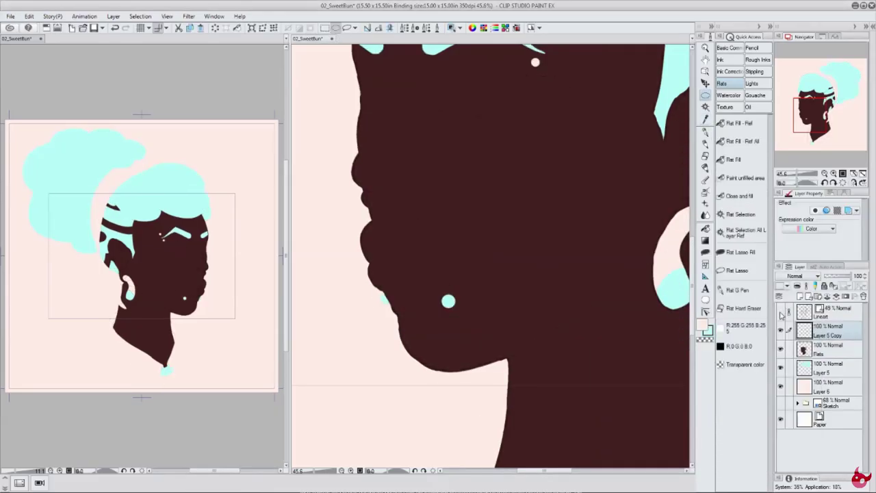
Fill alternating stripes of the hoop earrings with aqua using Flat Fill - Ref All against the visible lineart.
scroll(490, 259, "down", 3)
left_click(781, 309)
left_click(743, 141)
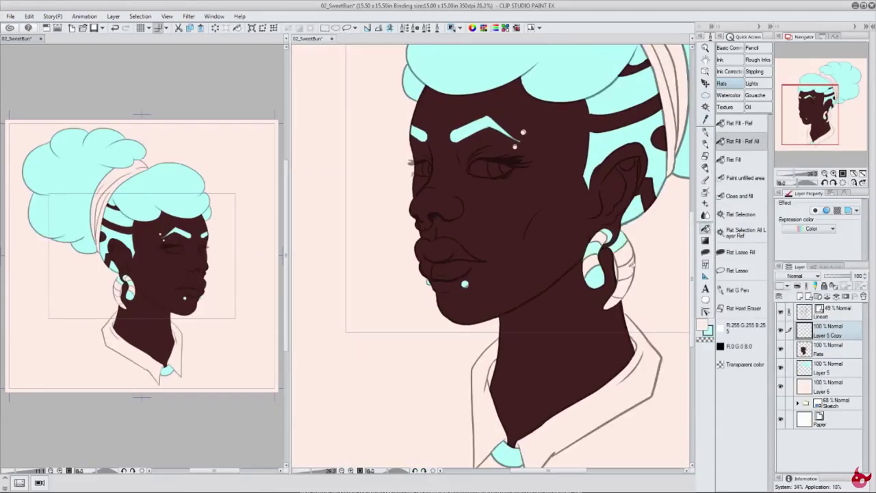
left_click(780, 310)
scroll(490, 259, "down", 3)
Transform the pale pink background on Layer 6 so it covers the whole canvas behind the portrait.
left_click(835, 312)
left_click(780, 309)
left_click(828, 385)
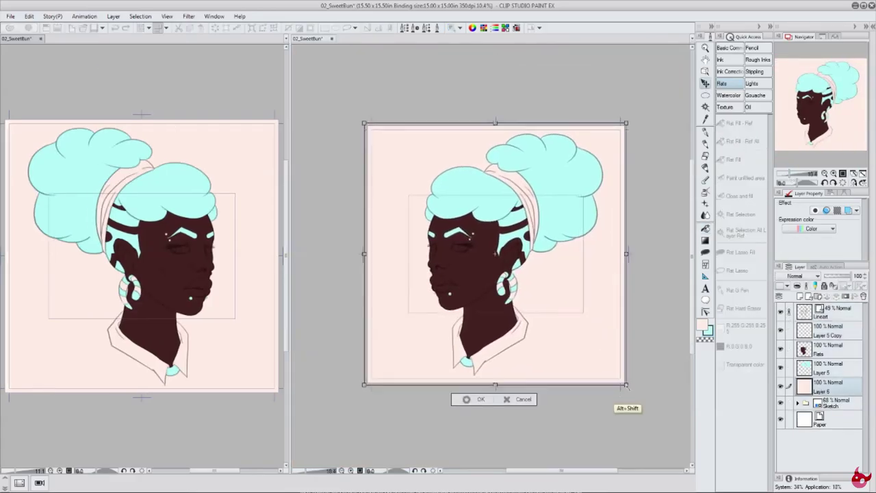
Colour the eye whites and lips pale pink and clean up their edges with the Flat G Pen.
left_click(780, 348)
left_click(781, 348)
left_click(827, 331)
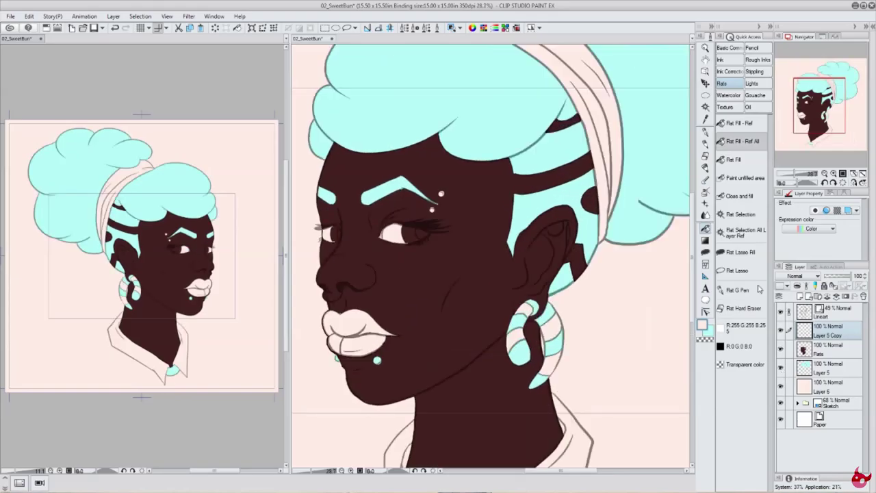
left_click(739, 290)
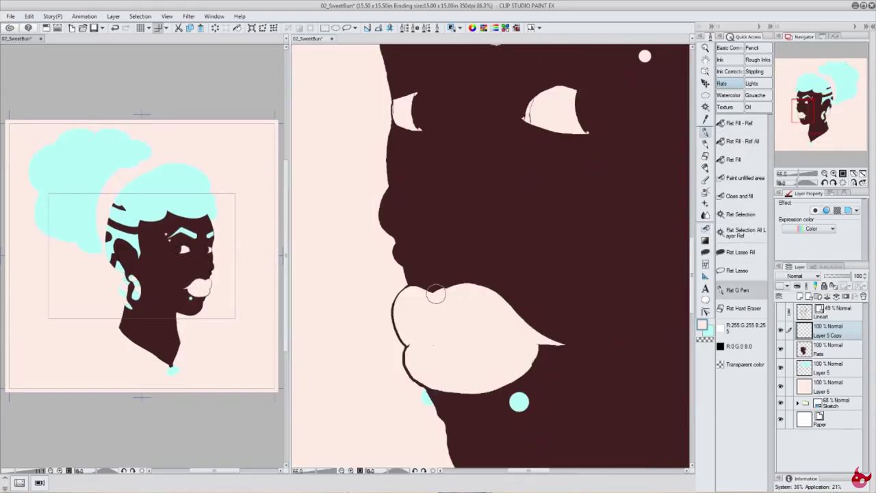
Fill both irises with aqua on Layer 5 Copy and tidy the eye shapes with Flat Lasso Fill.
key("g")
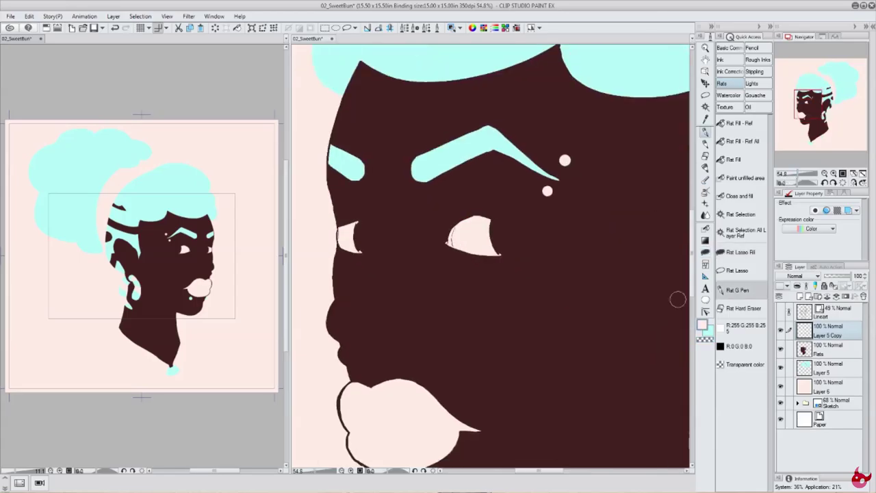
key("g")
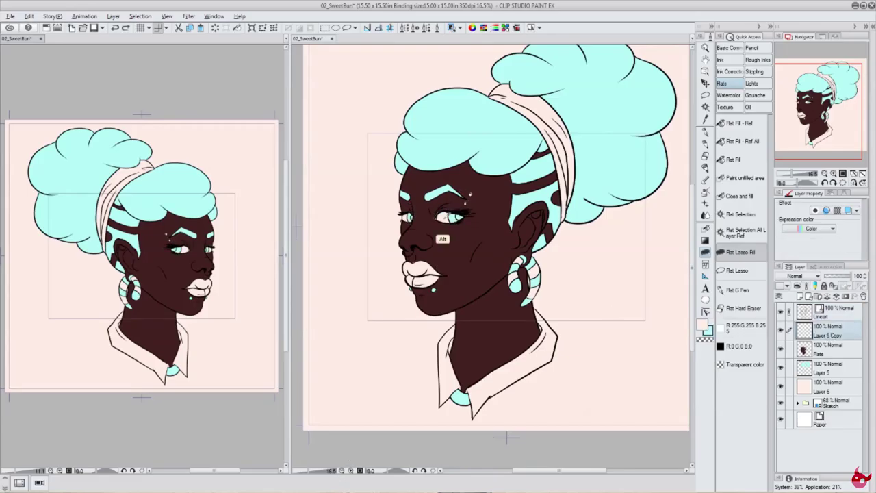
left_click(781, 310)
key("ctrl+plus")
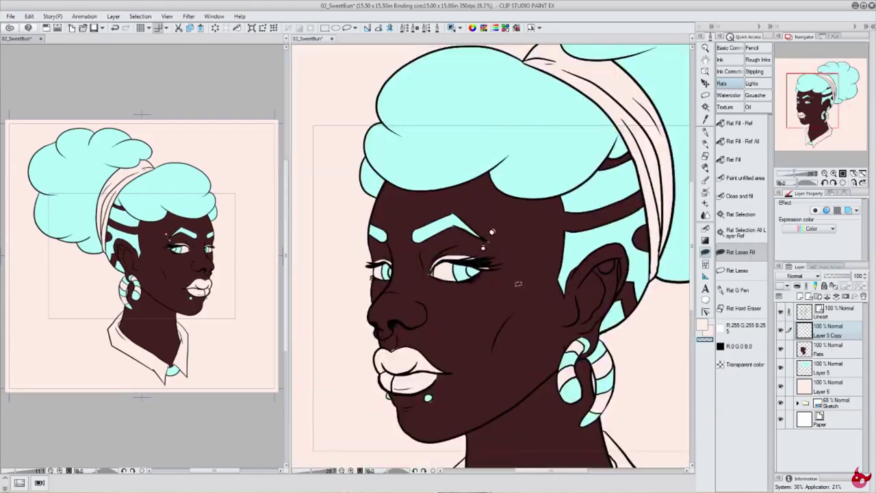
Fill the lips with aqua and touch up the flats around the eye with Flat Lasso Fill.
key("ctrl+d")
key("ctrl+shift+h")
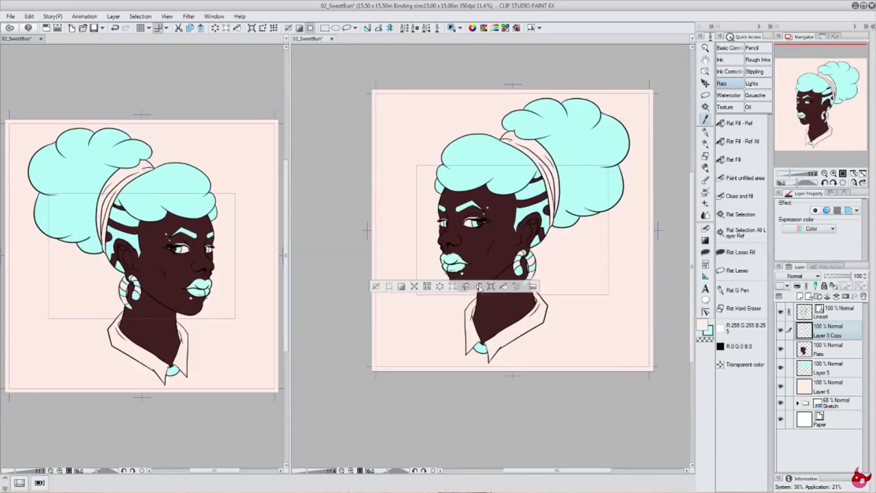
left_click(854, 182)
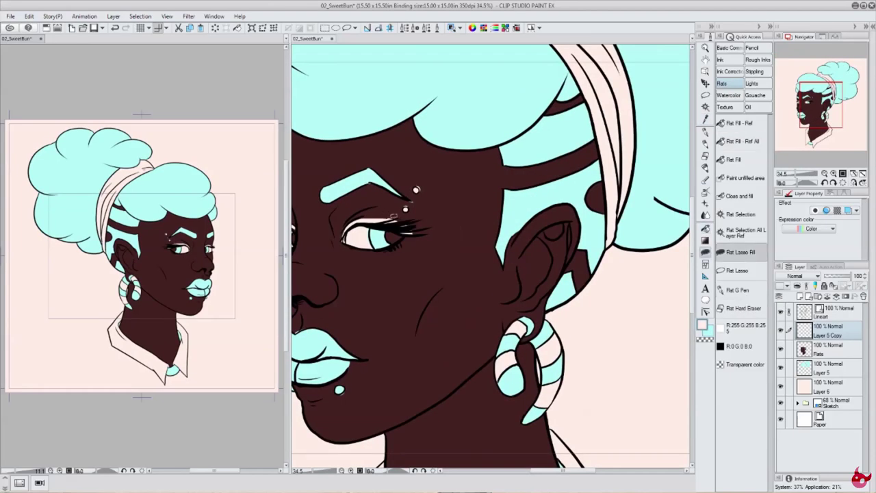
scroll(565, 289, "down", 5)
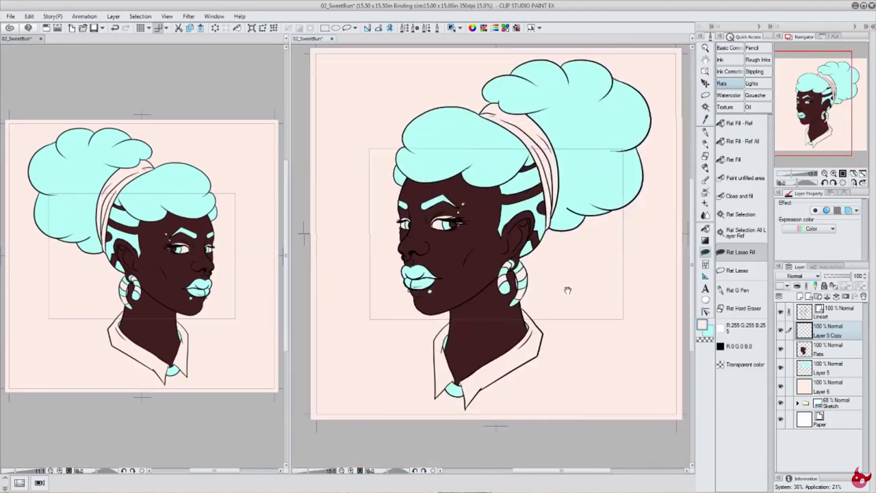
Add a new layer above Layer 5 Copy and recolour the lower lip pale pink.
key("ctrl+shift+h")
scroll(556, 263, "up", 1)
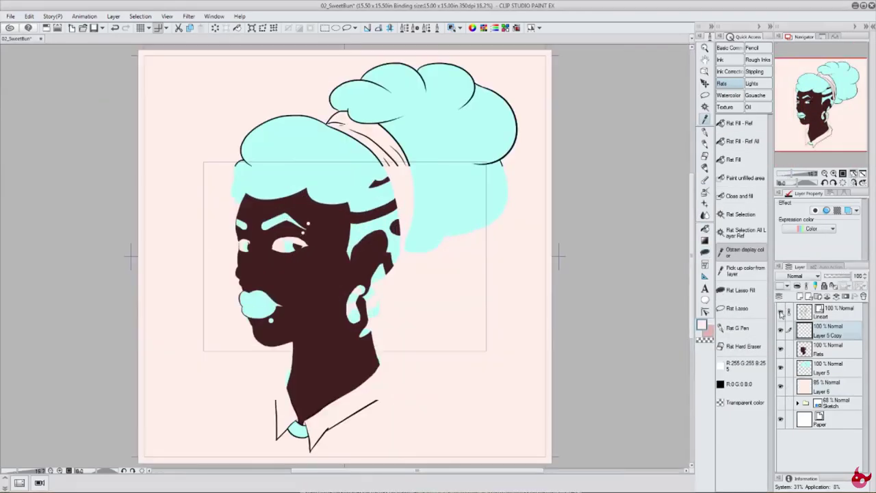
key("ctrl+shift+n")
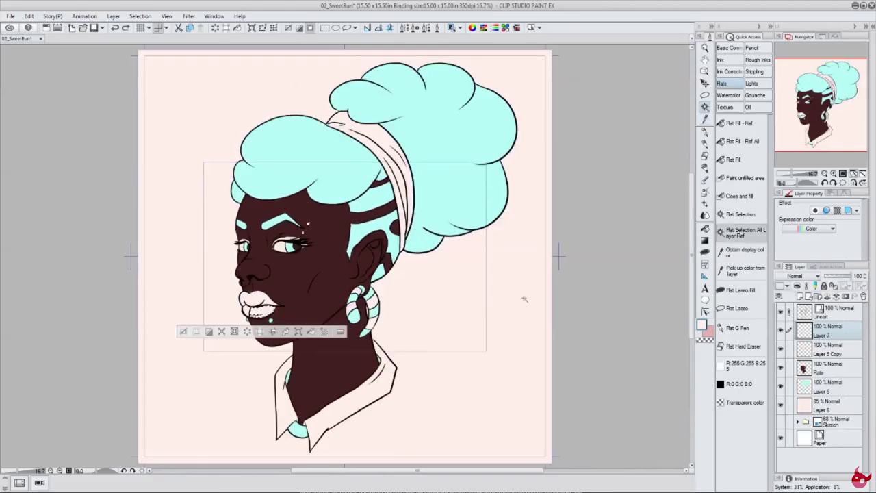
Recolour the Lineart layer with the skin's dark brown as its layer colour.
left_click(832, 311)
left_click(847, 210)
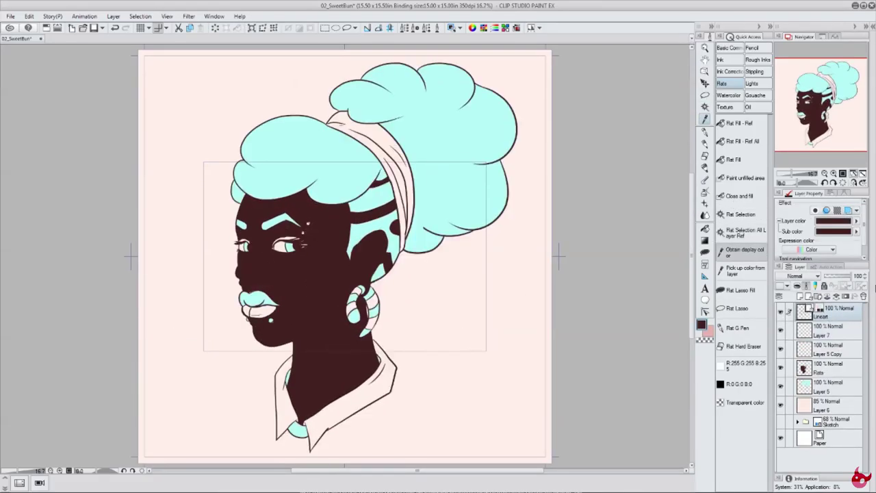
left_click(784, 312)
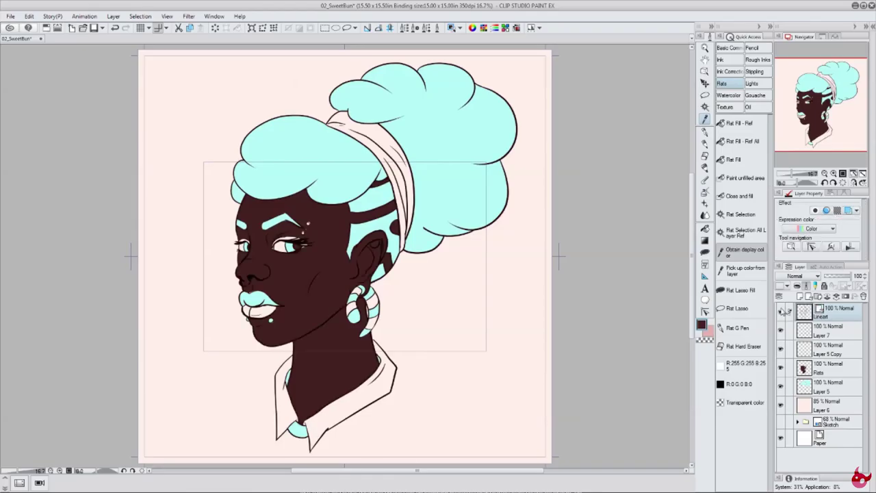
Make two copies of the Lineart layer and lock and hide the original.
left_click(784, 313)
left_click(785, 312)
right_click(832, 311)
left_click(747, 96)
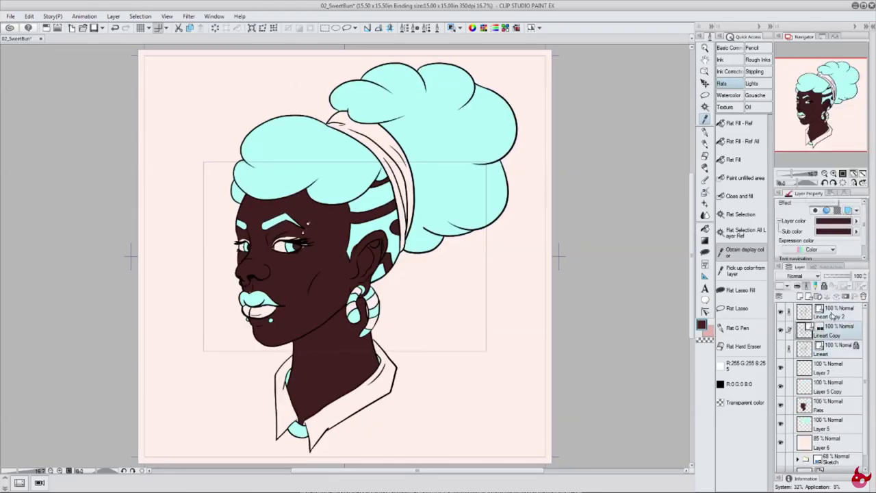
Give Lineart Copy 2 a pale pink layer colour and erase its headband and collar lines with Vector - Whole Line.
left_click(720, 60)
left_click_drag(333, 115, 410, 240)
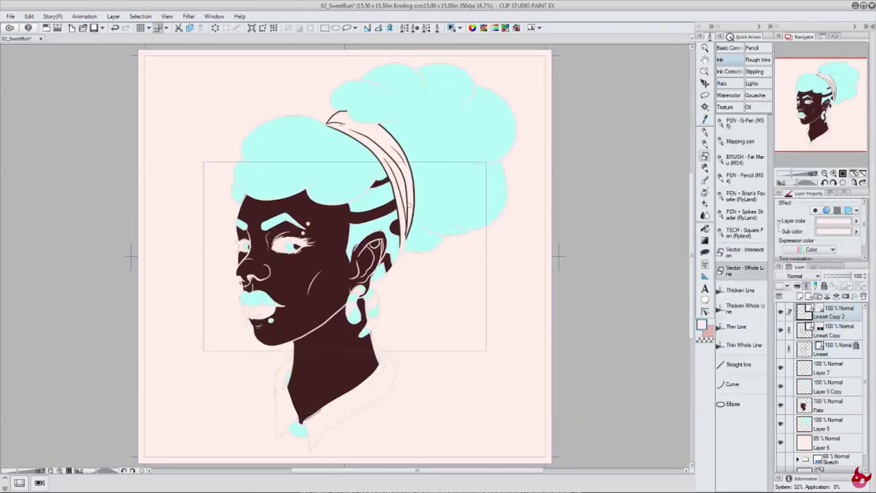
mouse_move(287, 357)
left_mouse_down()
mouse_move(277, 438)
mouse_move(381, 356)
mouse_move(311, 450)
left_mouse_up()
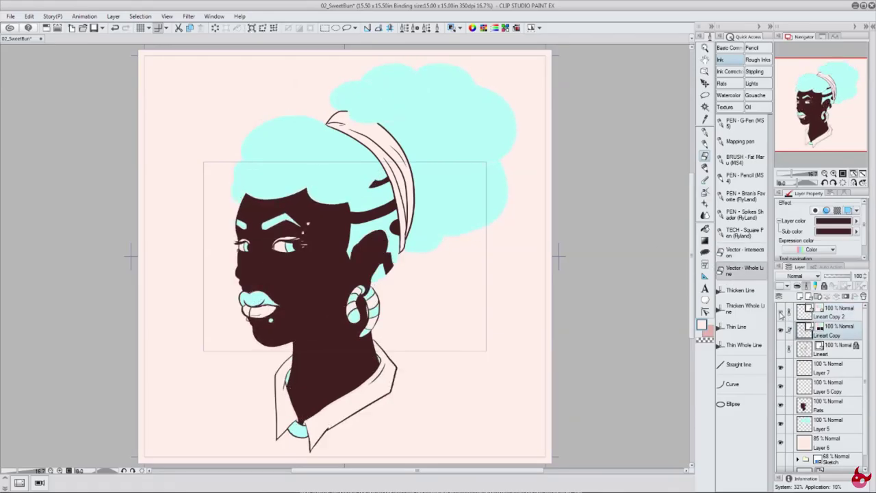
Trim the fringe lines with Vector - Intersection and remove the pale lines around the eyes and lips on Lineart Copy 2.
left_click(840, 329)
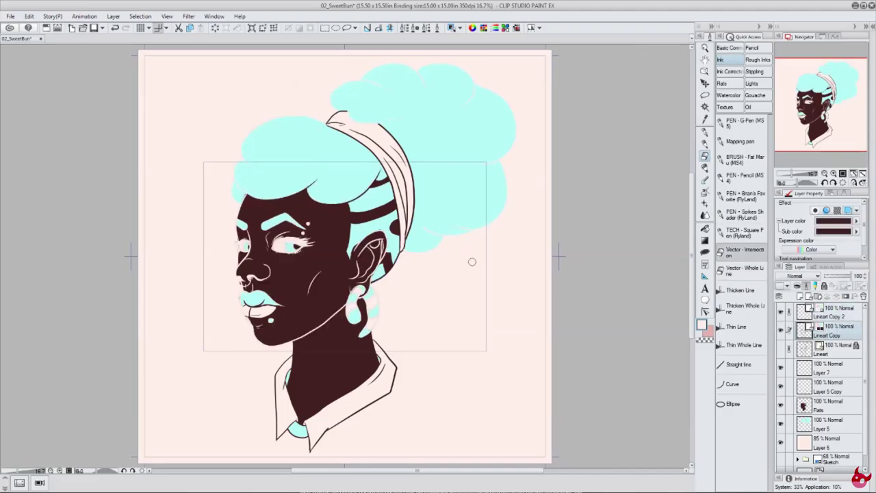
left_click(404, 249, "ctrl+shift")
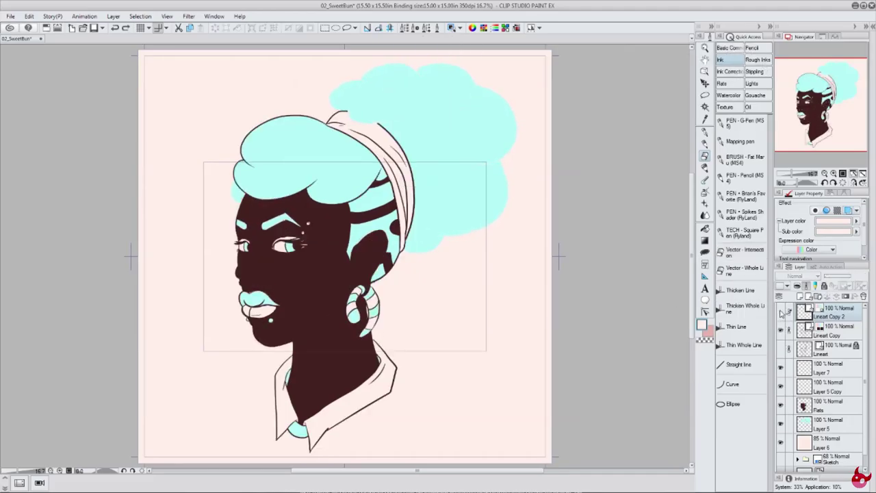
key("alt+bracketleft")
key("alt+bracketright")
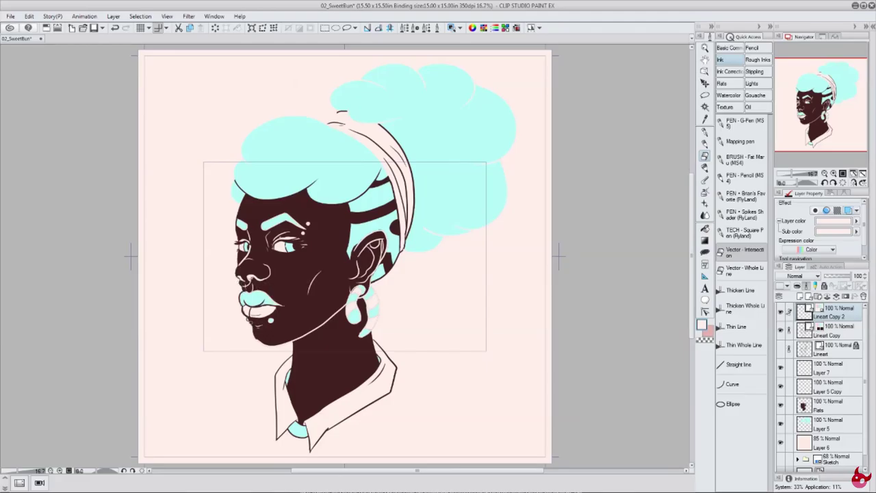
Erase the pale earring lines on Lineart Copy 2 and choose Vector - Whole Line for correcting Lineart Copy.
left_click(781, 330)
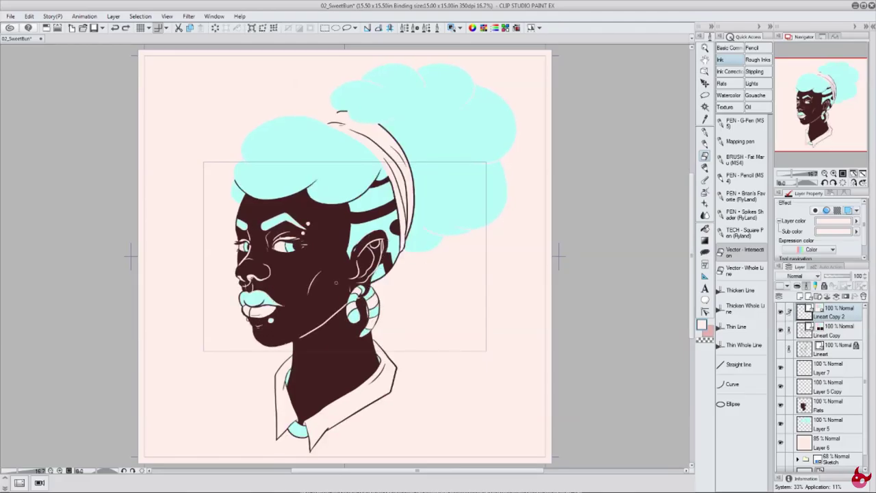
left_click(829, 331)
left_click(729, 72)
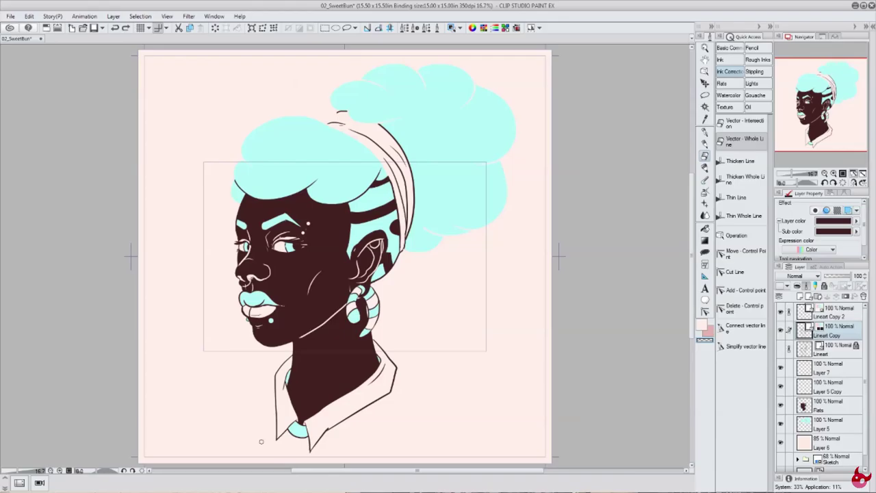
Compare the pale and dark lineart copies with the original Lineart layer by switching their visibility.
left_click(826, 316)
key("p")
scroll(274, 261, "up", 3)
key("ctrl+0")
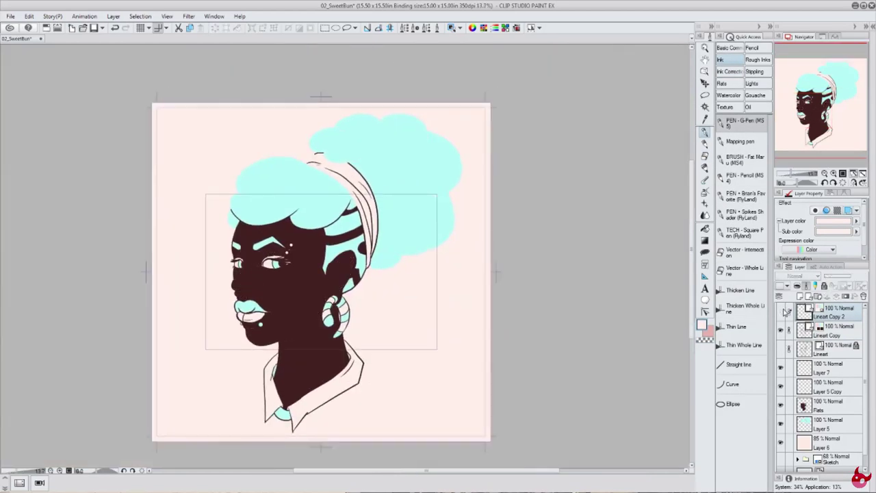
scroll(249, 171, "up", 4)
scroll(245, 174, "down", 2)
key("ctrl+0")
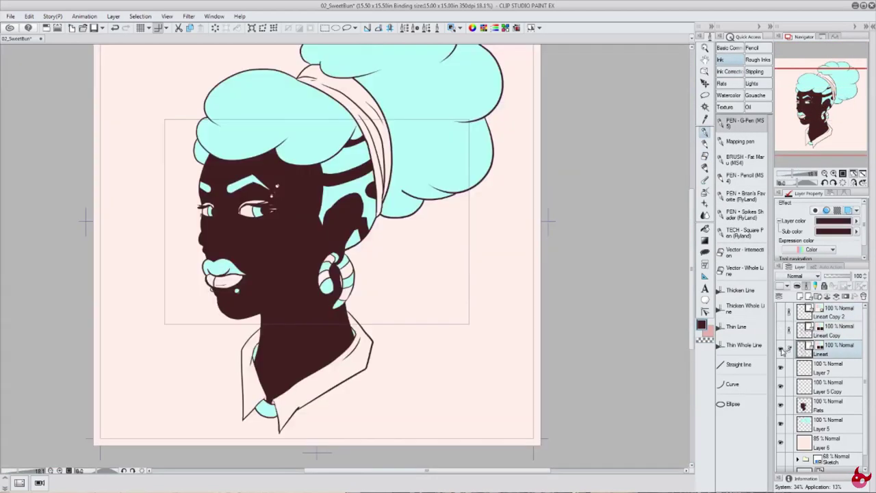
left_click(826, 346)
Tint the portrait by reshaping the RGB and Green curves of the ambient Tone Curve layer.
key("ctrl+0")
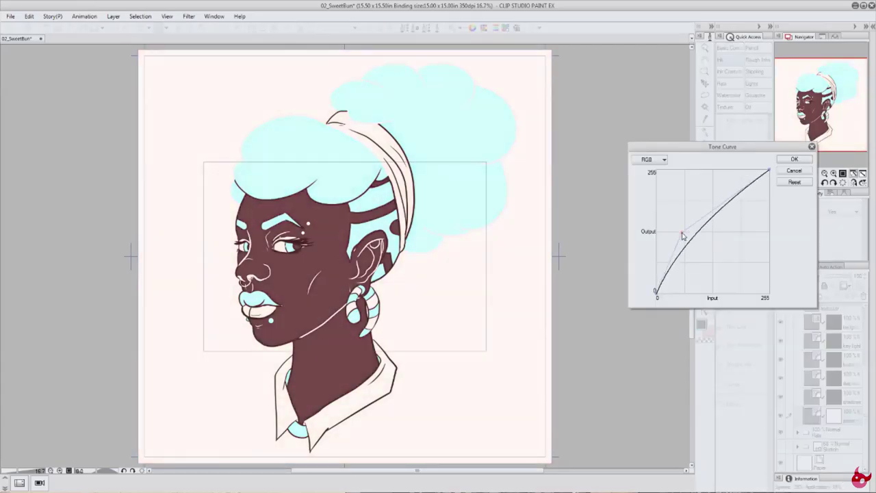
left_click_drag(682, 235, 724, 199)
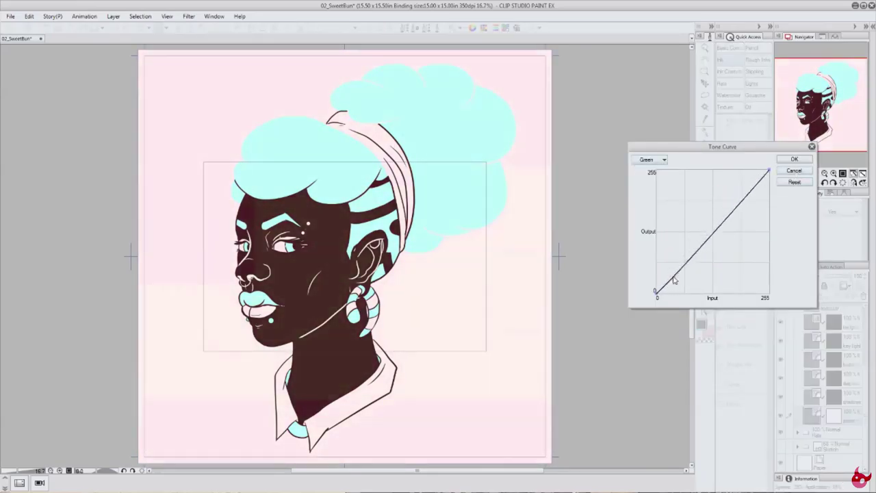
key("Return")
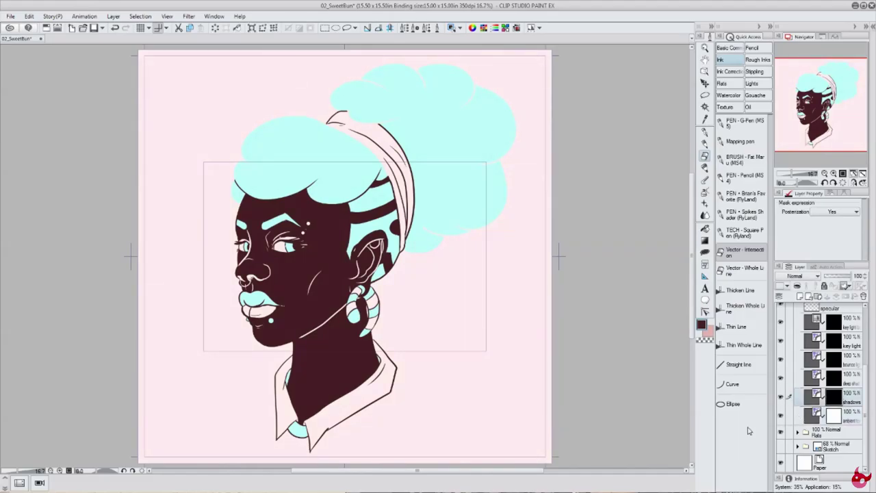
Try blocking in a large shadow across the face, neck and hair bun on the shadows layer mask with Flat Lasso Fill.
left_click(746, 290)
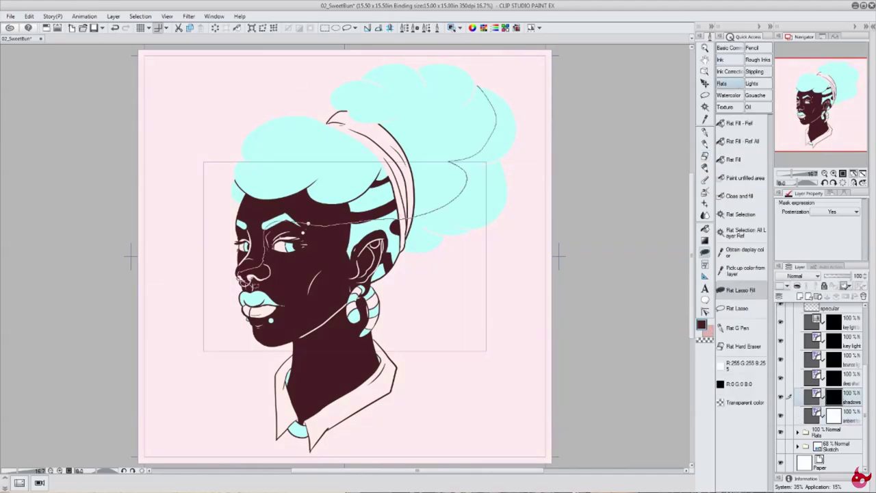
left_click_drag(308, 223, 302, 452)
mouse_move(508, 72)
left_mouse_down()
mouse_move(429, 173)
mouse_move(427, 164)
left_mouse_up()
left_click_drag(475, 98, 466, 124)
left_click_drag(413, 158, 415, 163)
left_click_drag(482, 88, 436, 120)
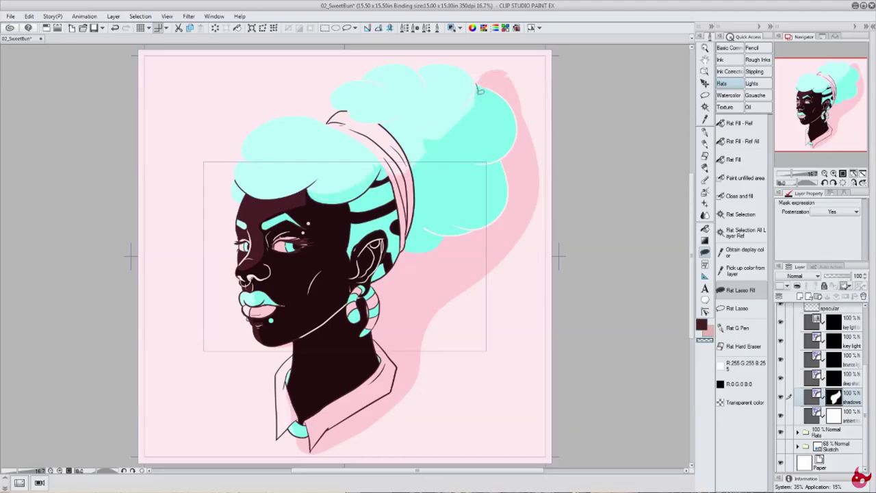
Expand the Flats folder and select the figure's silhouette from its flat colour layers.
left_click(798, 433)
left_click(811, 442, "ctrl")
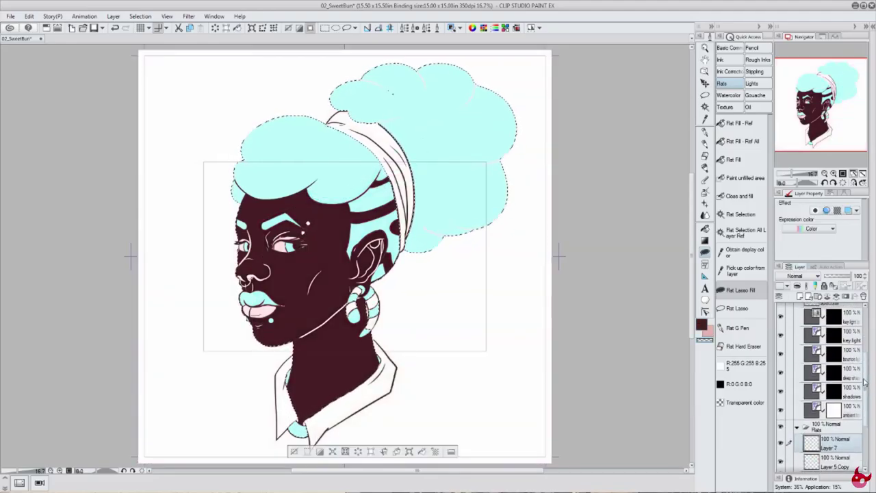
Block in a large shadow over the face, neck and hair bun on the shadows layer mask, and clear the selection.
scroll(864, 383, "up", 2)
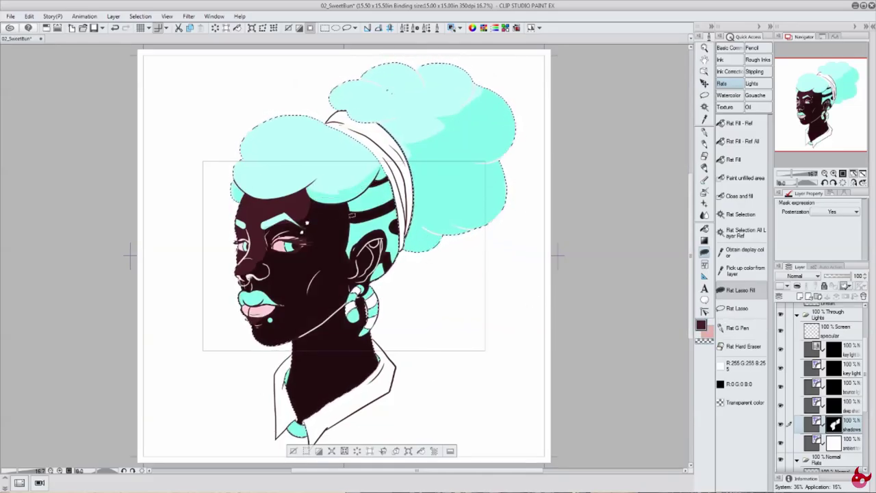
key("ctrl+d")
key("p")
scroll(372, 301, "up", 4)
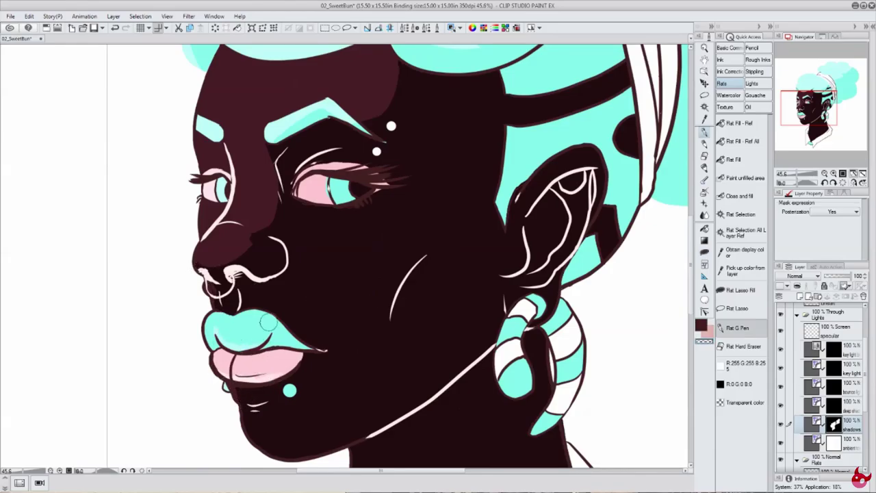
scroll(267, 151, "down", 5)
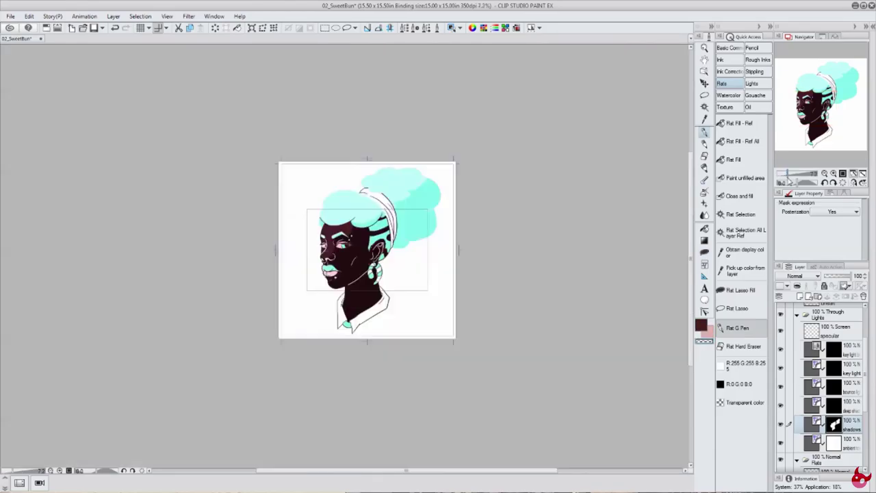
Show the original Lineart instead of its copies and add shadows to the headband and collar on the shadows mask with Flat Lasso Fill.
scroll(267, 150, "up", 1)
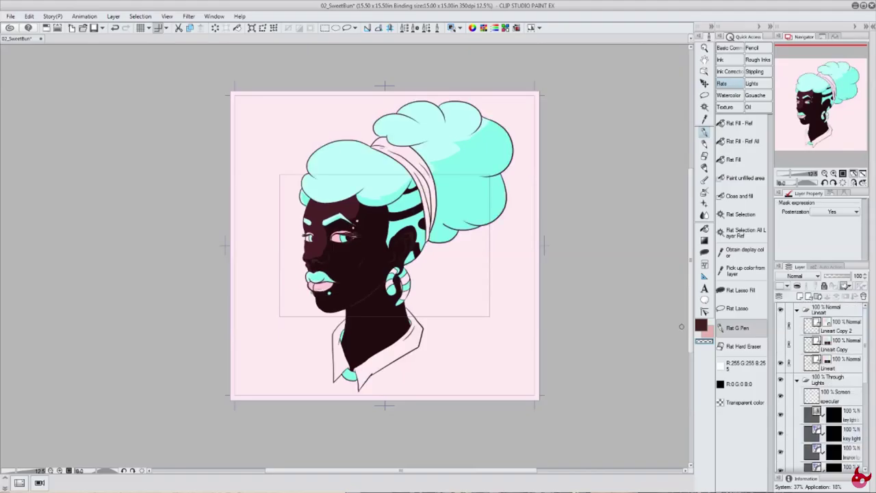
scroll(462, 166, "up", 2)
key("g")
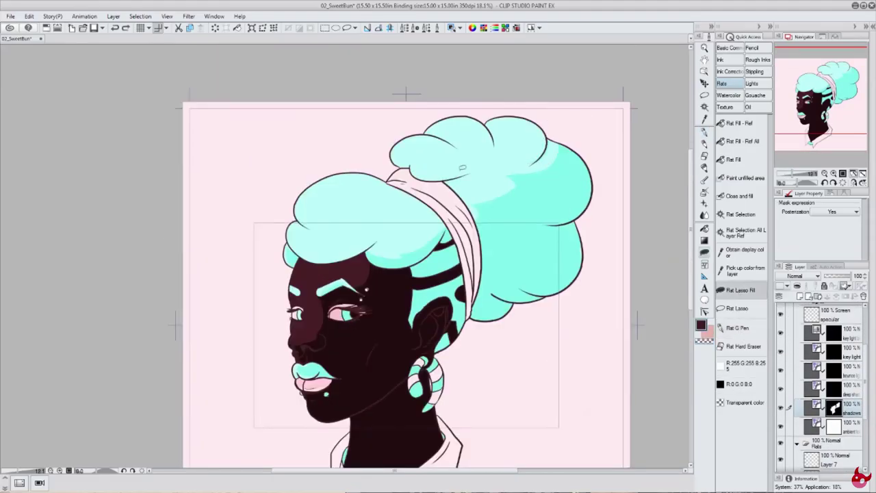
scroll(474, 354, "down", 3)
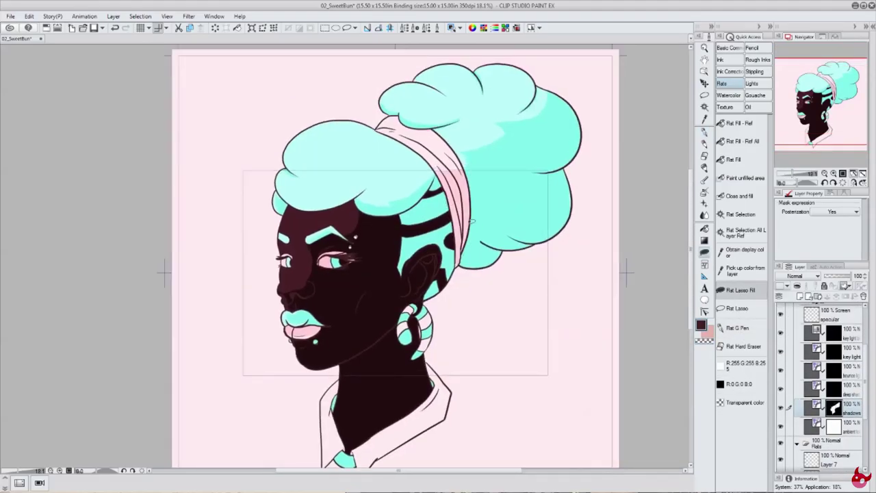
left_click_drag(344, 372, 334, 380)
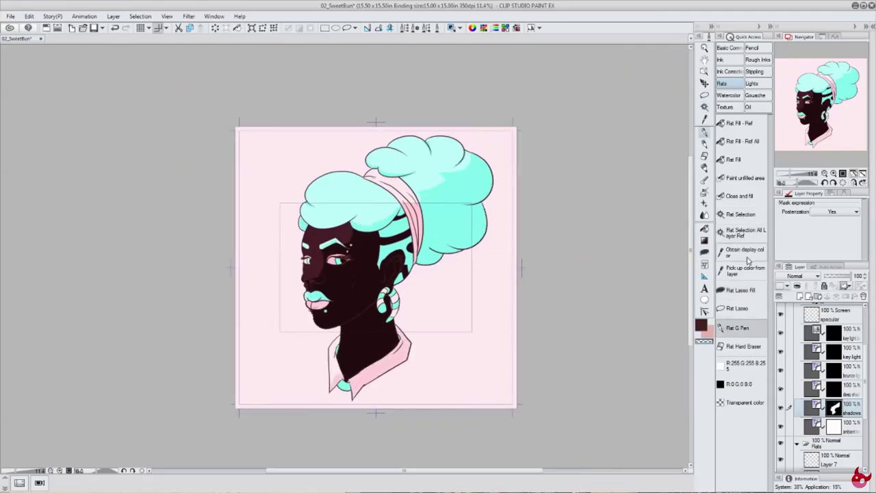
Block in deep shadows under the jaw and inside the collar on the deep shadows layer mask with Flat Lasso Fill.
left_click(834, 385)
key("ctrl+plus")
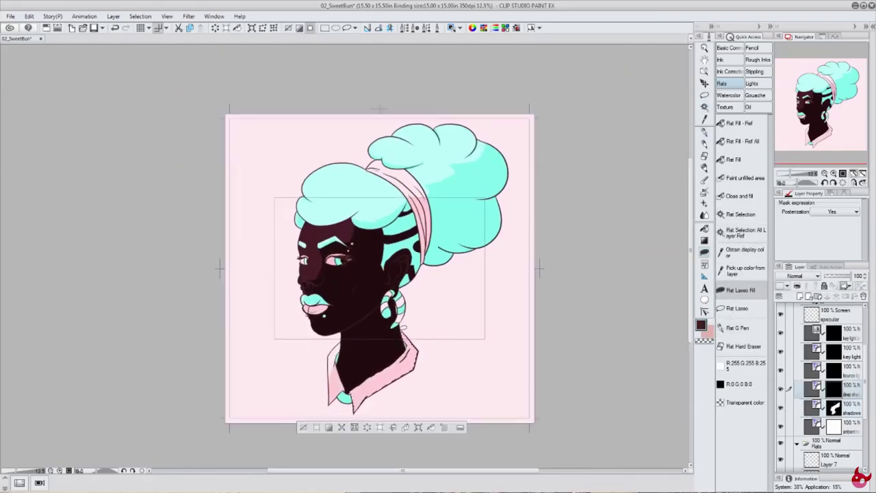
key("ctrl+d")
left_click(738, 328)
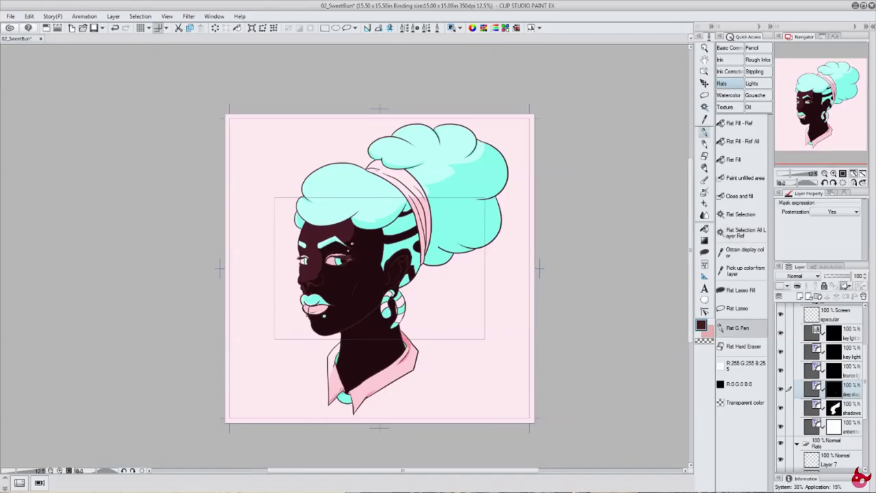
key("ctrl+z")
left_click(740, 291)
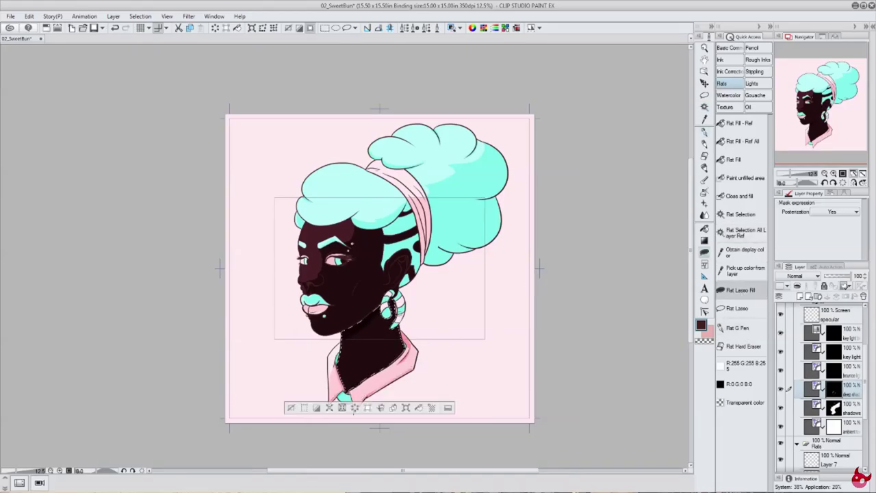
key("ctrl+z")
key("ctrl+z")
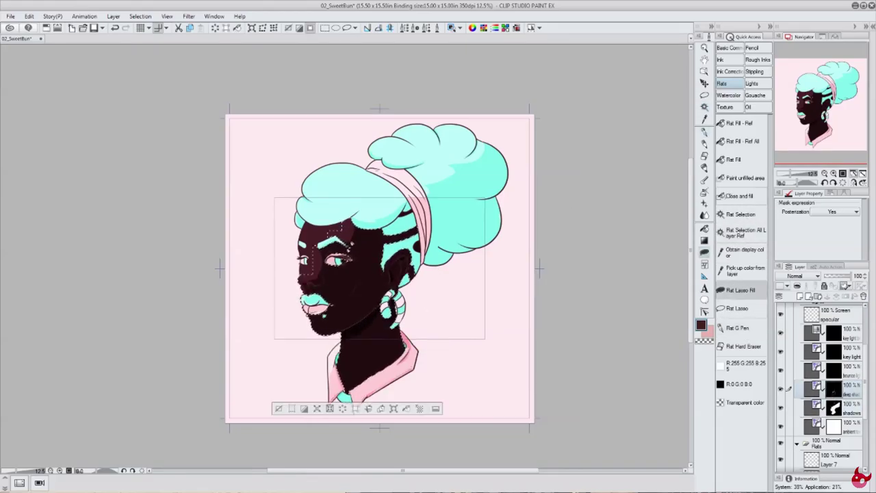
Draw deep shadows inside the ear and around the eye and nose on the same mask with the Flat G Pen, and deselect.
key("p")
scroll(428, 233, "up", 5)
scroll(428, 233, "down", 1)
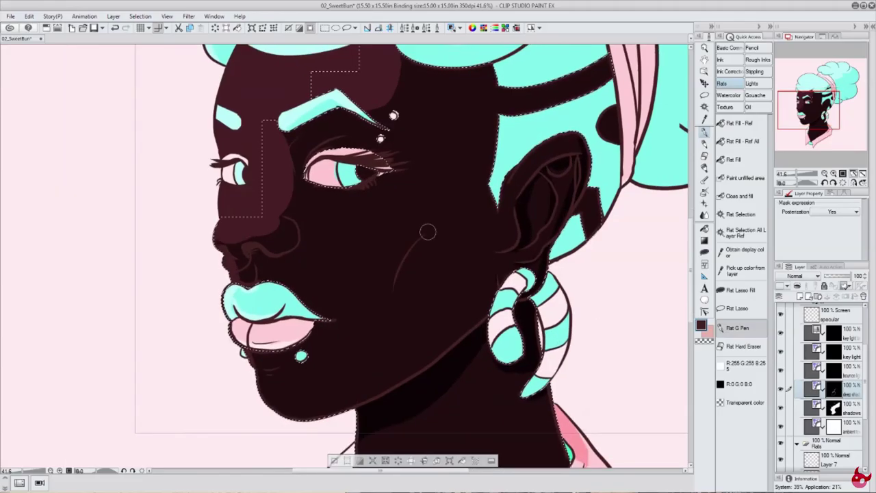
scroll(279, 233, "up", 3)
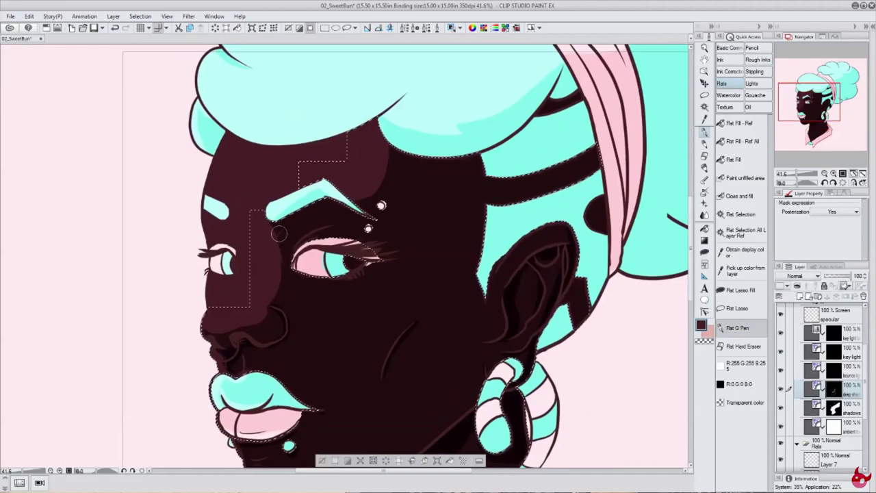
scroll(279, 234, "down", 2)
scroll(408, 270, "down", 1)
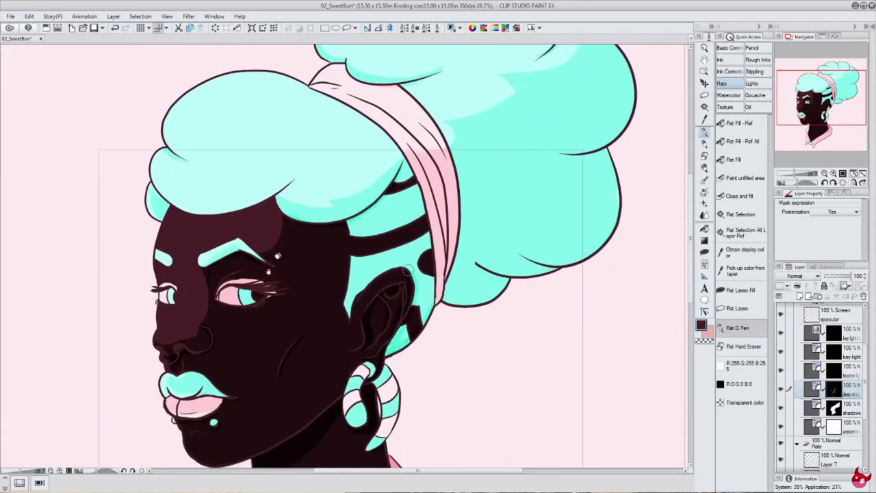
Add deep shadows behind the ear and along the lower folds of the hair bun with the Flat G Pen.
left_click_drag(407, 270, 388, 297)
left_click_drag(448, 309, 566, 223)
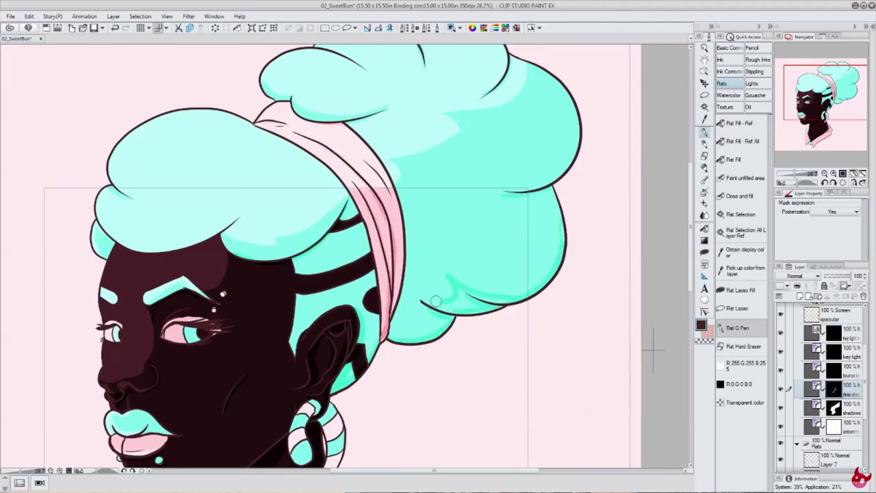
scroll(452, 106, "down", 3)
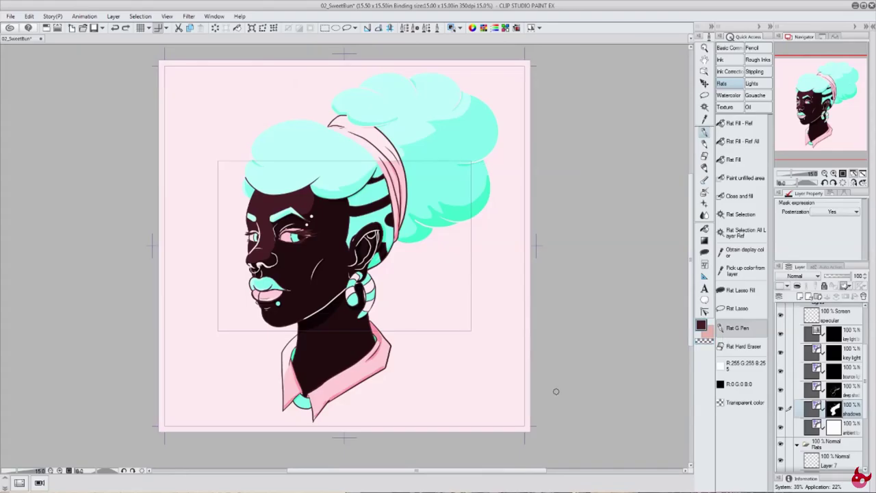
Switch visibility back to the lineart copies and airbrush soft bounce light over the face and neck on the bounce light layer mask.
key("alt+]")
key("c")
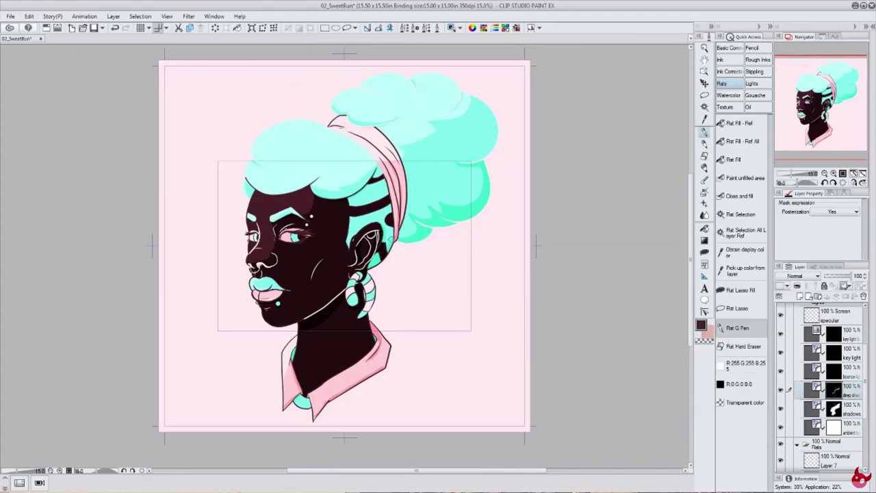
scroll(787, 397, "down", 1)
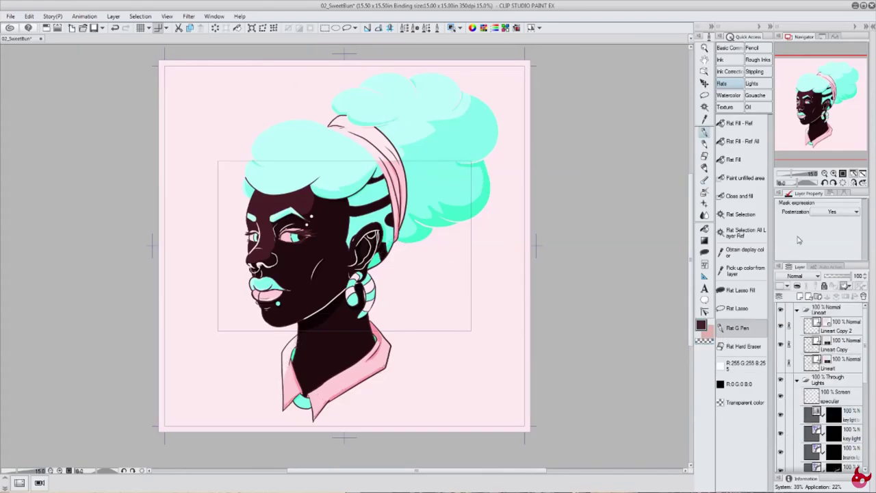
key("ctrl+minus")
key("alt+]")
key("alt+]")
key("b")
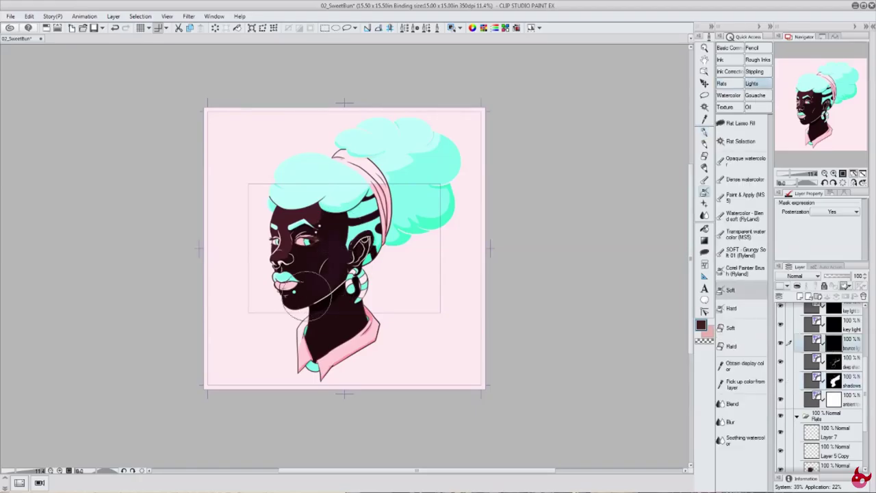
scroll(807, 346, "up", 1)
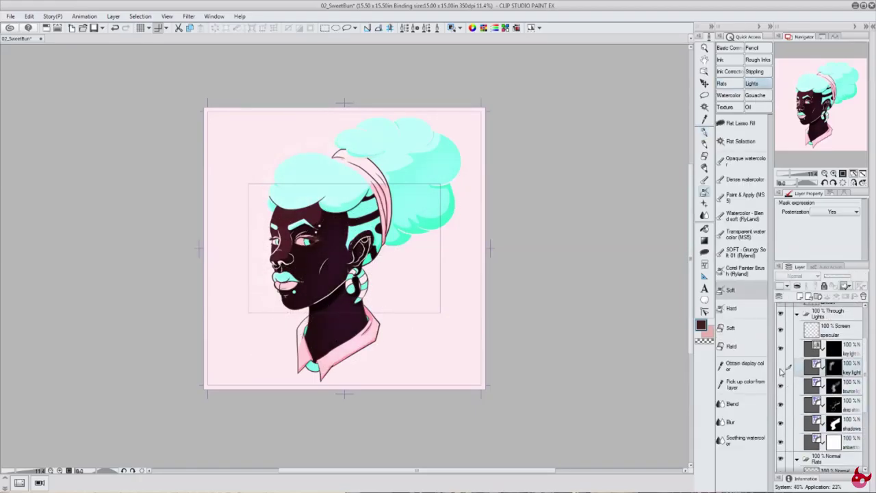
Paint key light accents on the top key light layer's mask with the Opaque watercolor brush, and return to the deep shadows mask.
key("alt+]")
key("alt+]")
left_click(744, 170)
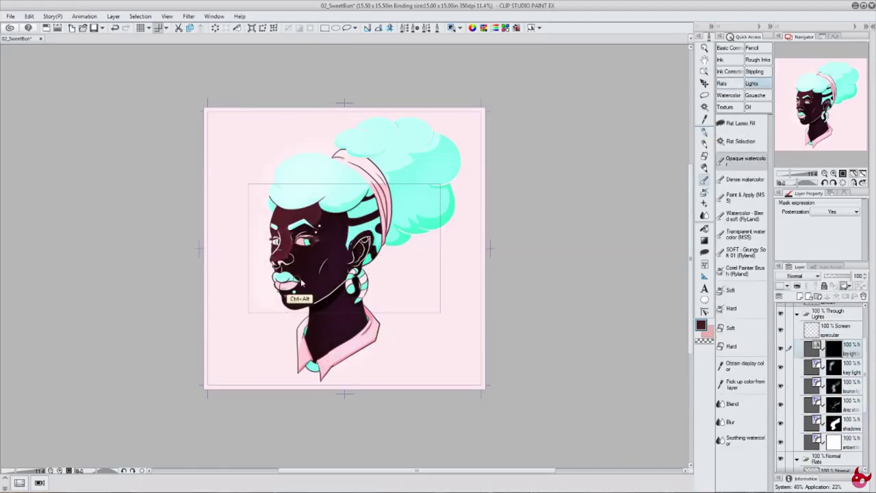
key("alt+[")
key("alt+[")
key("alt+[")
key("g")
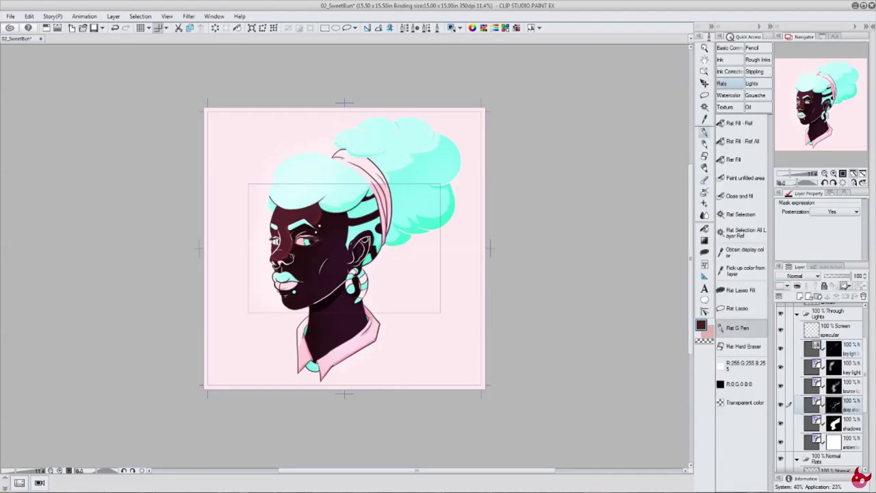
Pick up the pale background colour from Layer 6 as the drawing colour.
key("ctrl+plus")
key("ctrl+minus")
key("alt+]")
key("alt+]")
key("alt+]")
key("alt+]")
key("x")
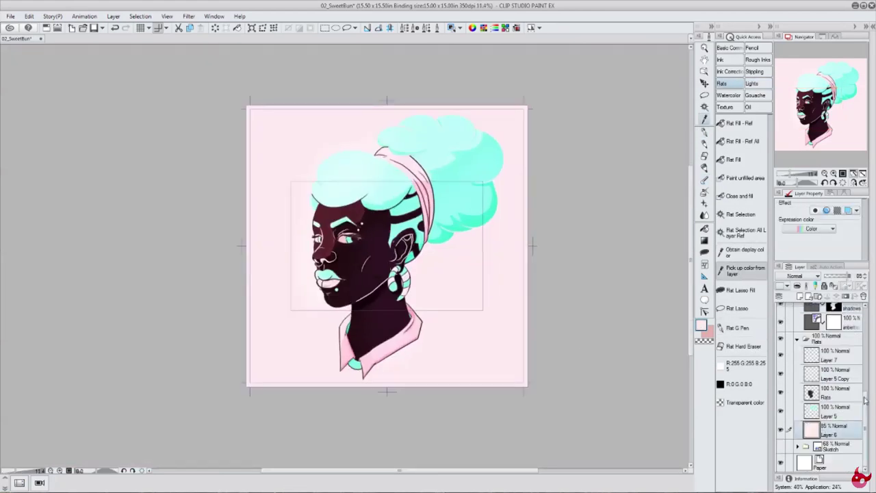
Set Lineart Copy to Multiply and draw small pale highlights on the eyes and lips on the specular layer.
key("ctrl+plus")
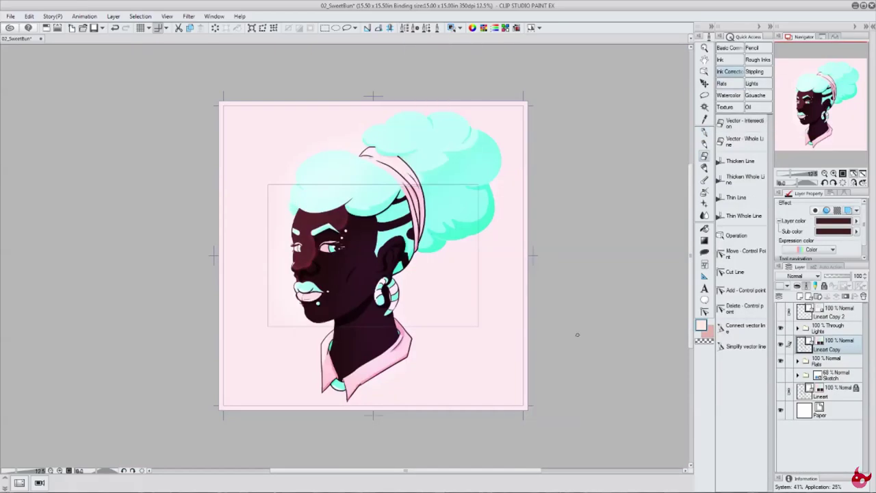
key("g")
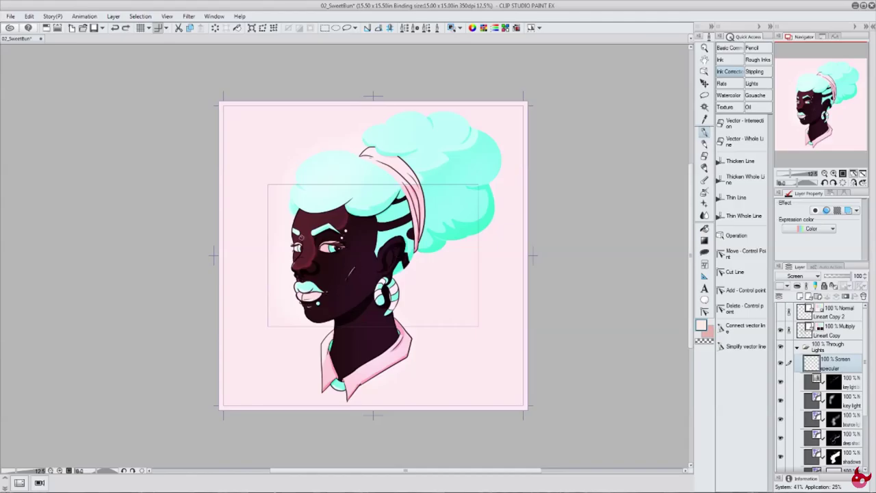
scroll(339, 268, "up", 3)
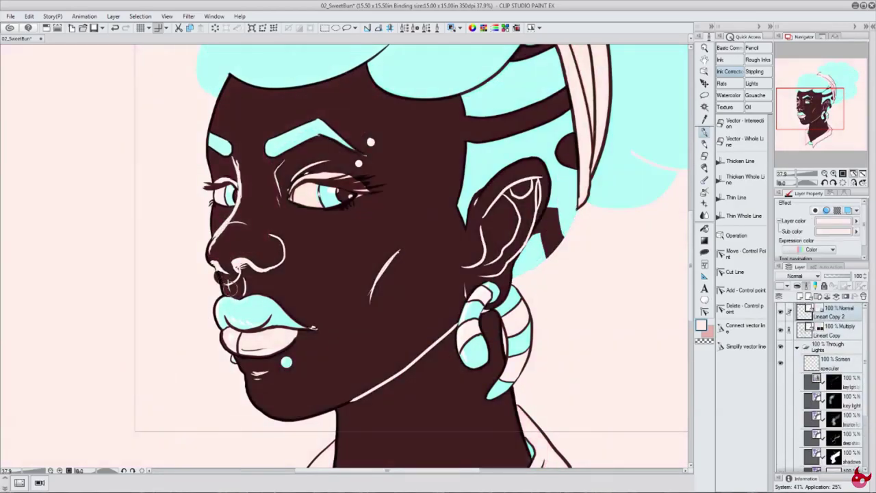
key("p")
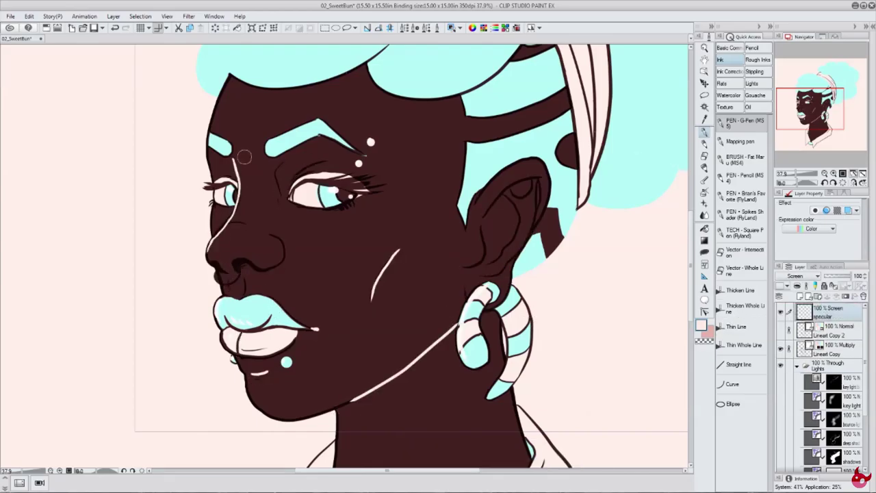
Show the pale Lineart Copy 2 and remove its lines inside the ear and around the nostril.
left_click(804, 349, "ctrl")
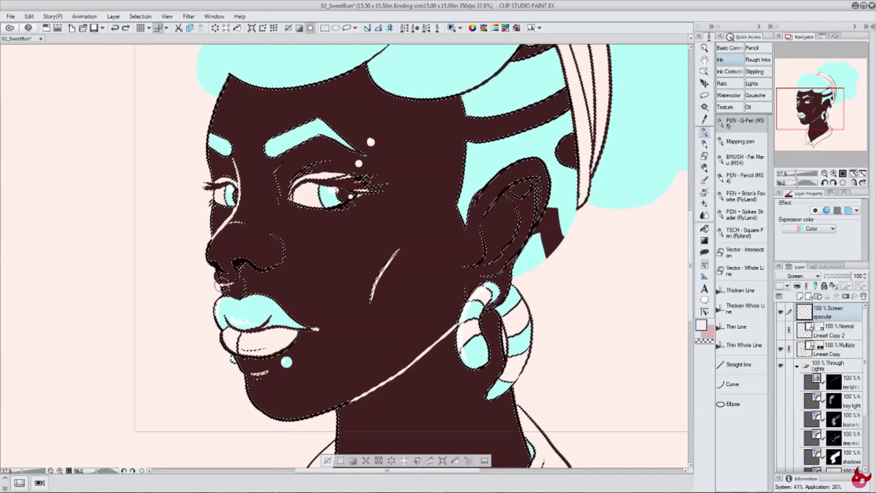
key("ctrl+d")
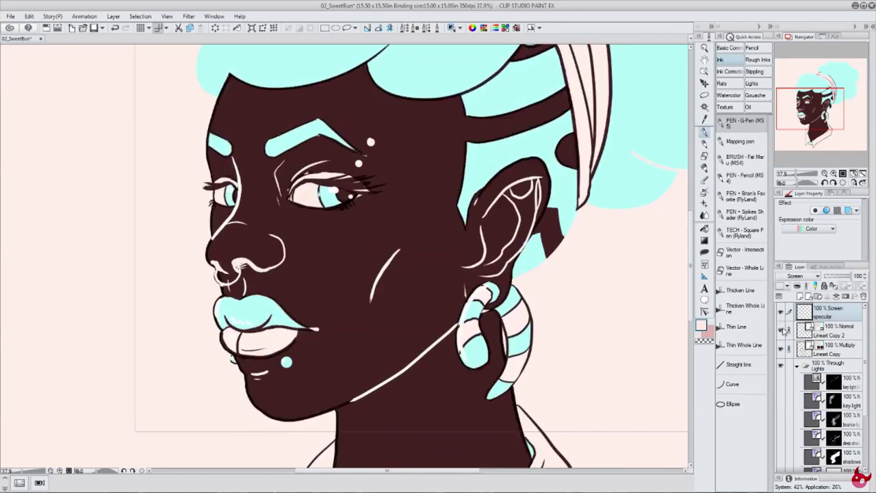
left_click(785, 332)
key("Delete")
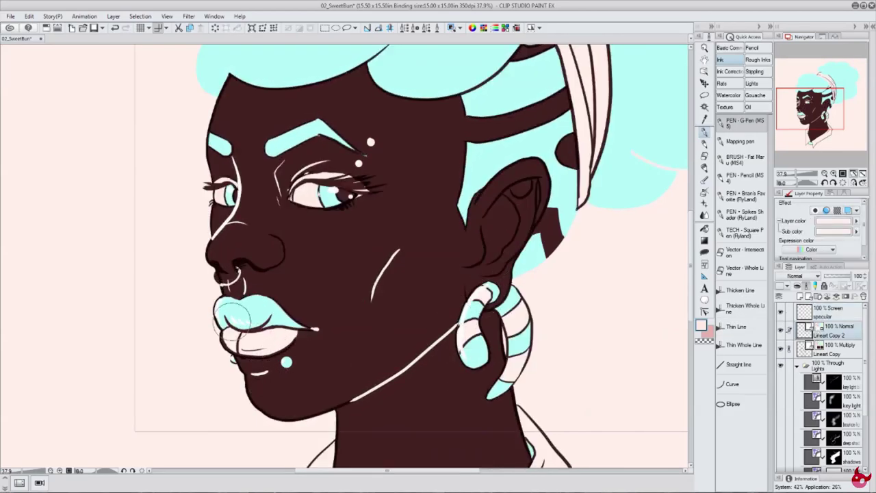
Move Lineart Copy beneath the light layers, show the lights again and select the specular layer in the Lights folder.
key("ctrl+0")
left_click(821, 349)
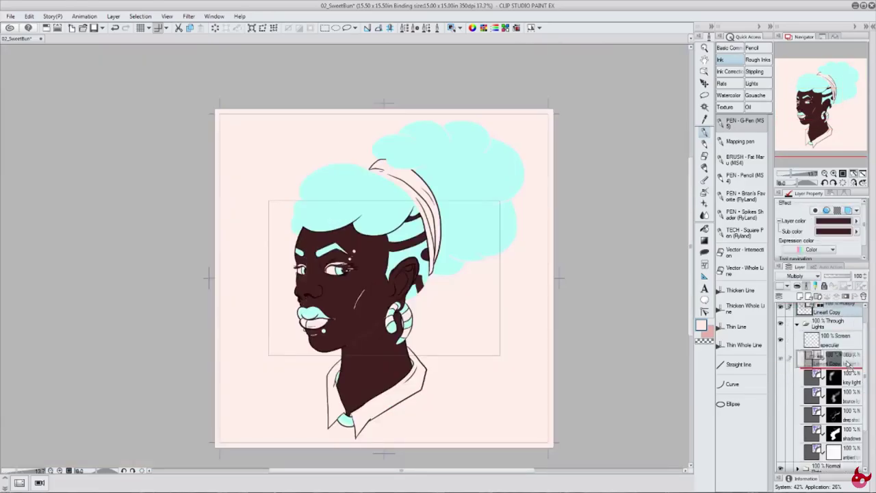
left_click_drag(822, 349, 793, 445)
left_click(832, 348)
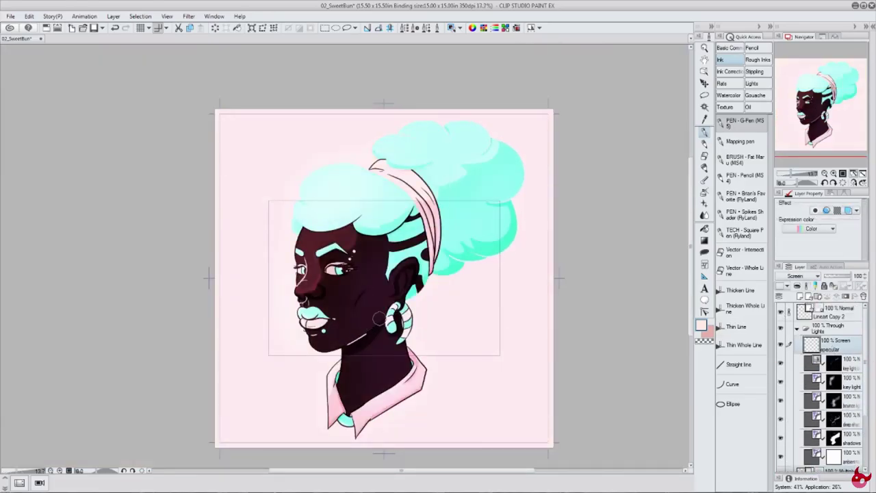
Draw thin pale highlights along the nose bridge and above the nostril on the specular layer.
key("alt+bracketleft")
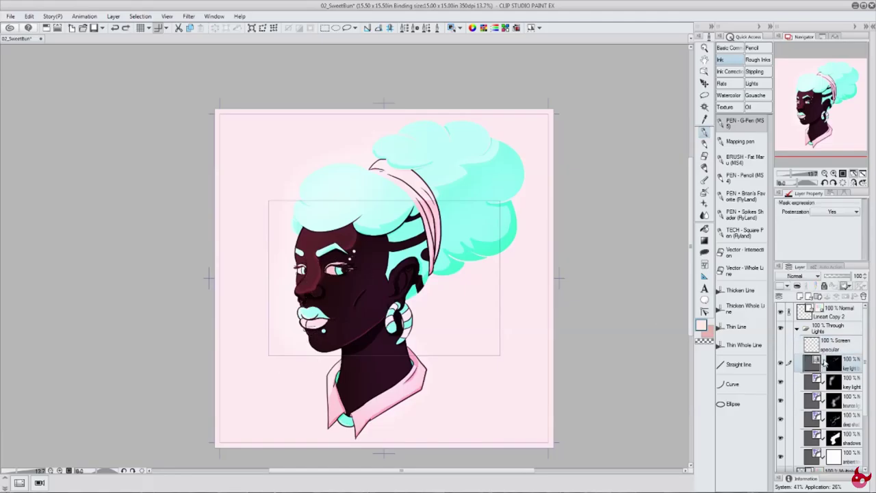
key("ctrl+z")
scroll(458, 267, "up", 3)
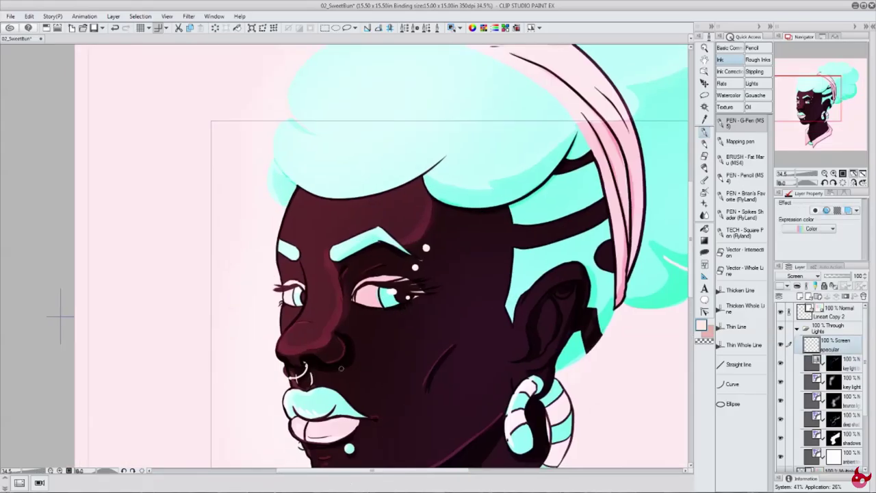
key("b")
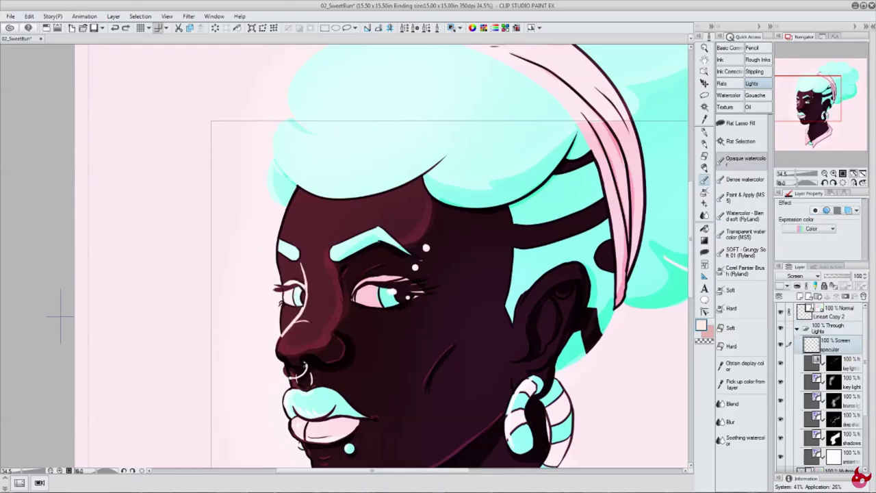
key("b")
Select Lineart Copy with the Hard eraser and toggle a light layer's visibility to compare the face.
scroll(825, 370, "down", 3)
left_click(832, 397)
left_click(781, 397)
left_click(781, 397)
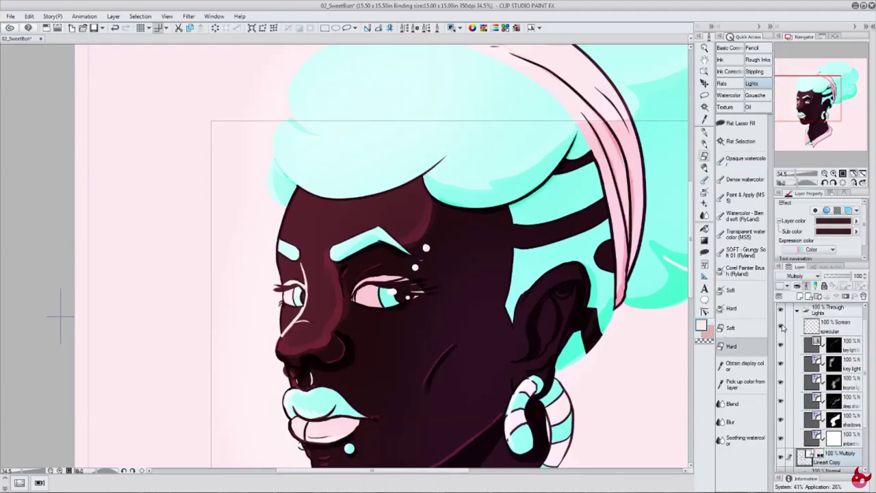
Add a Hue/Saturation/Luminosity correction layer above all other layers and adjust its hue.
key("p")
key("ctrl+minus")
key("ctrl+u")
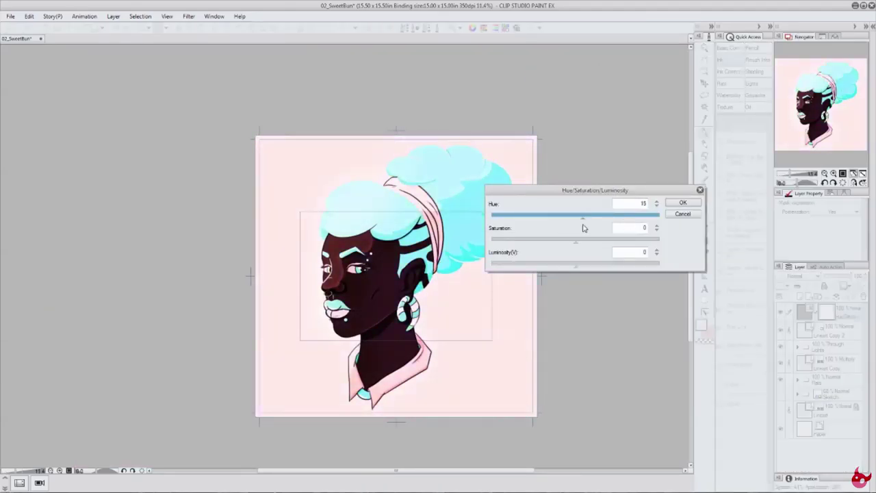
key("Escape")
Try raising the red and blue tone curves on a second ambient light layer.
key("ctrl+l")
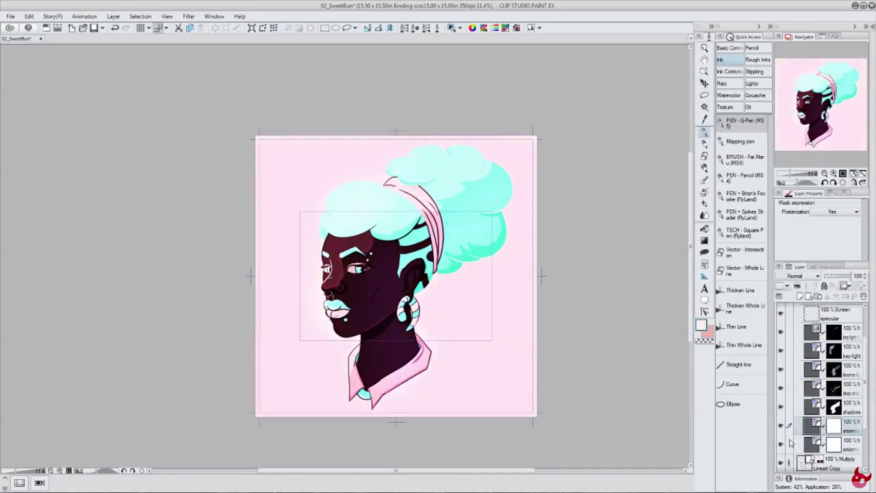
key("ctrl+m")
left_click_drag(736, 221, 737, 244)
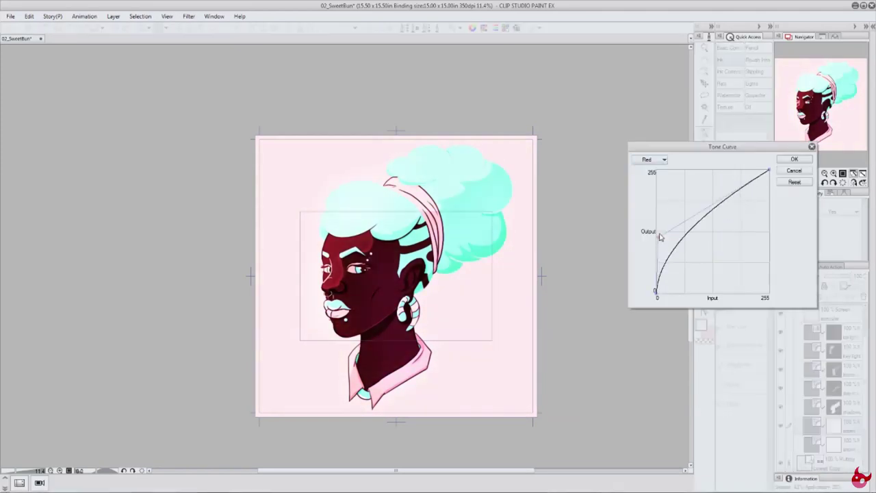
left_click_drag(661, 237, 723, 233)
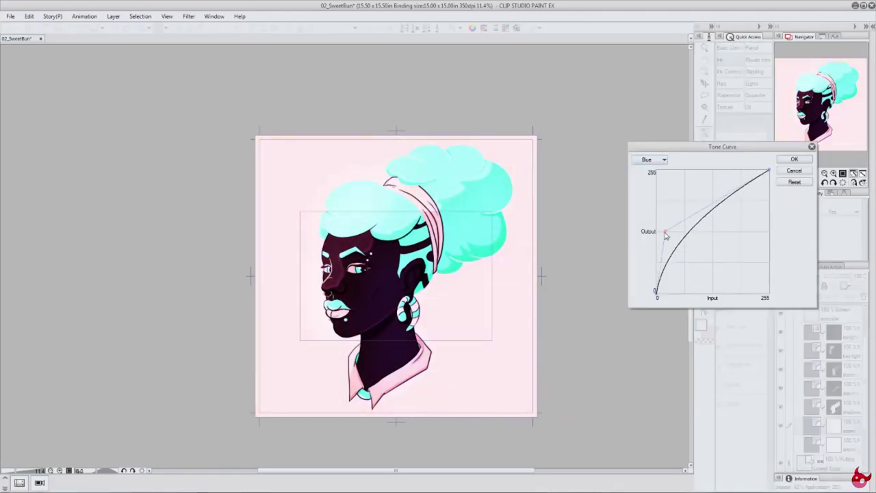
left_click_drag(666, 236, 720, 182)
left_click(794, 159)
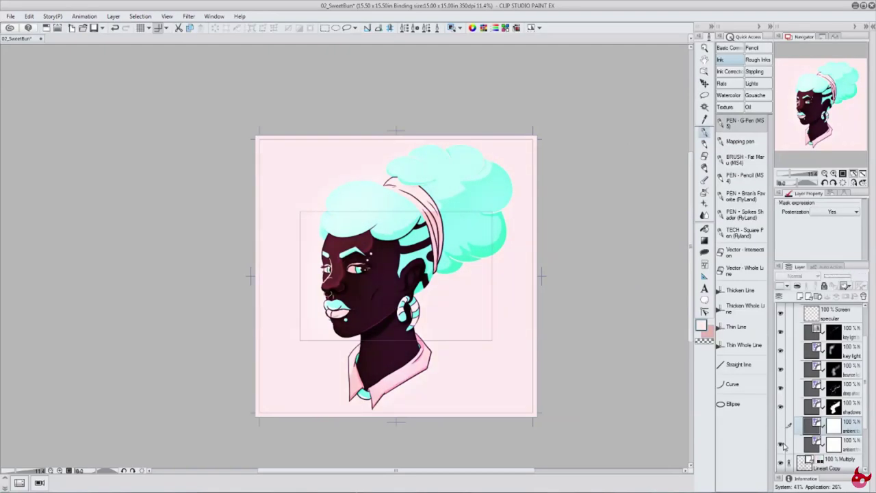
Draw small pale hoop piercings on the ear on Lineart Copy 2 and move that layer beneath the Lights folder.
key("ctrl+plus")
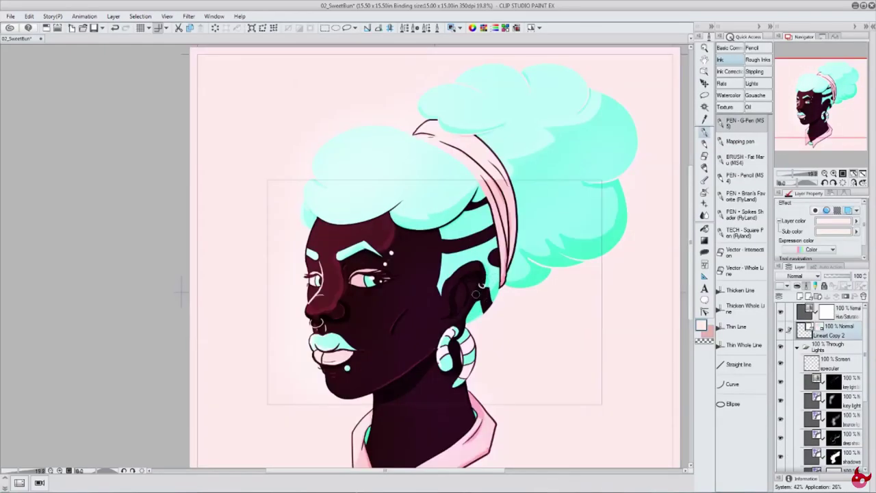
key("ctrl+minus")
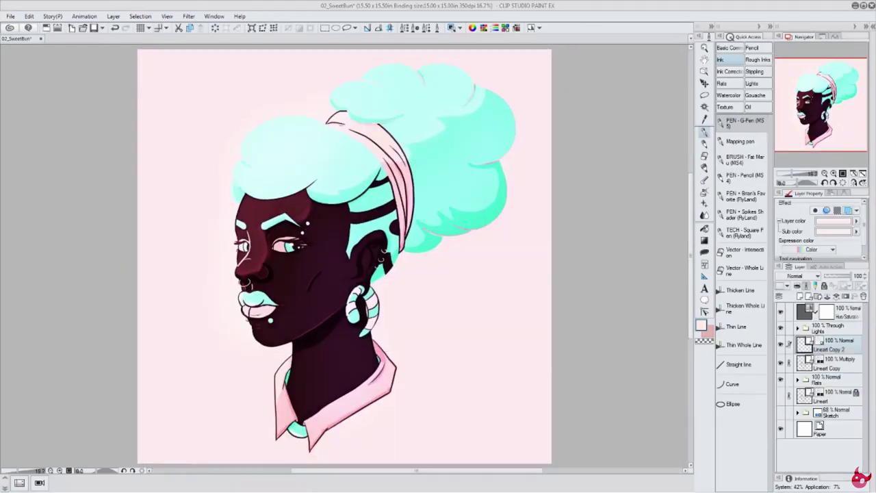
Mask the Lights folder to the figure's silhouette so the lighting no longer affects the background.
scroll(868, 425, "down", 3)
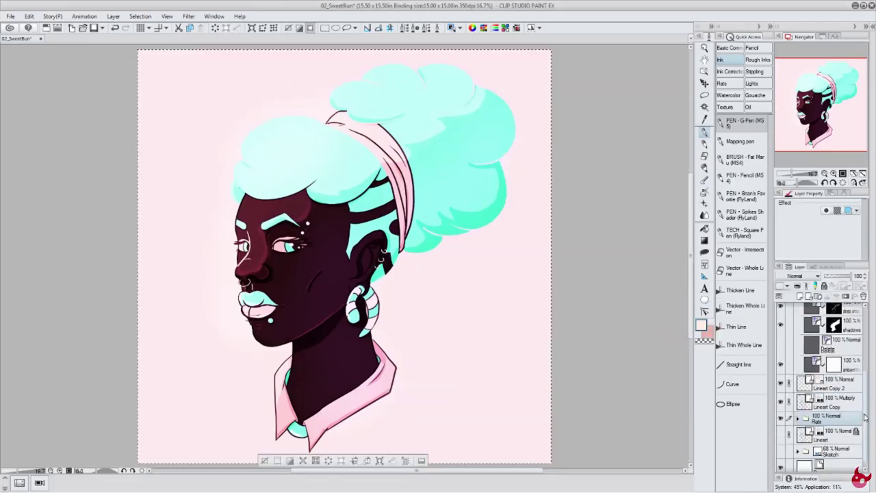
left_click(781, 312)
left_click(781, 295)
Brush a mottled pale pink and aqua texture across the canvas on a new layer above the Lights folder.
left_click(720, 59)
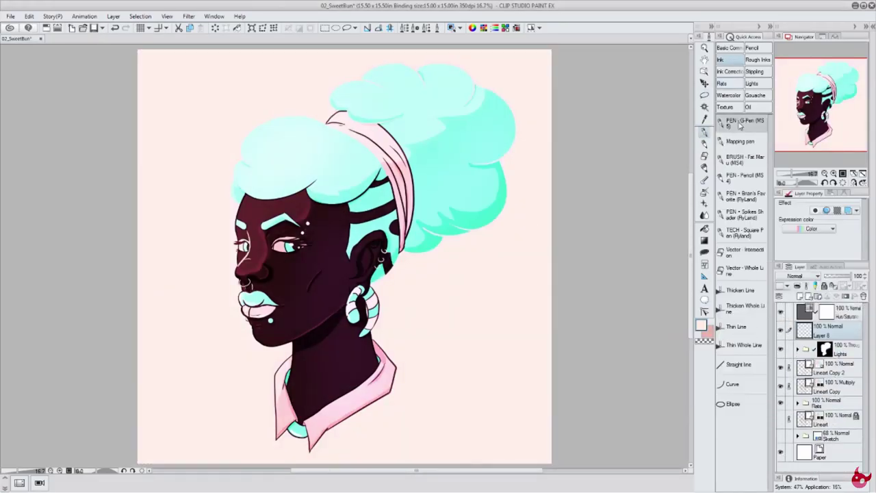
left_click_drag(383, 225, 491, 363)
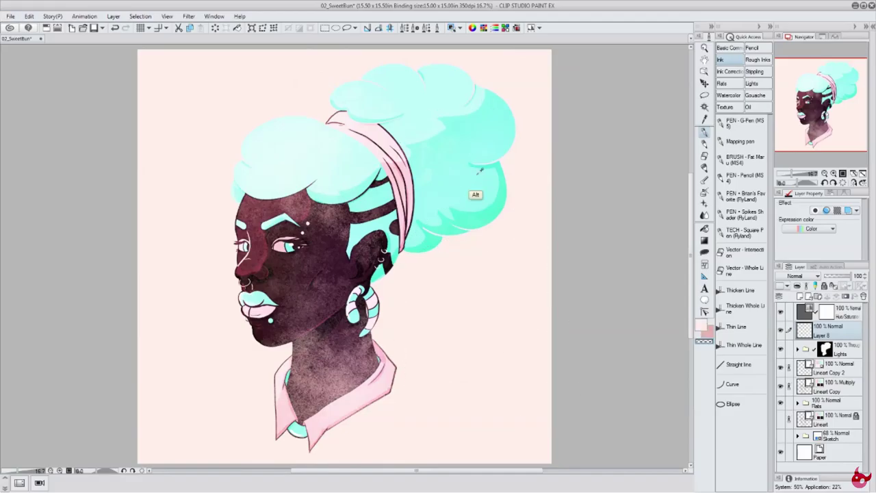
left_click(721, 83)
mouse_move(205, 206)
left_mouse_down()
mouse_move(508, 107)
mouse_move(199, 298)
left_mouse_up()
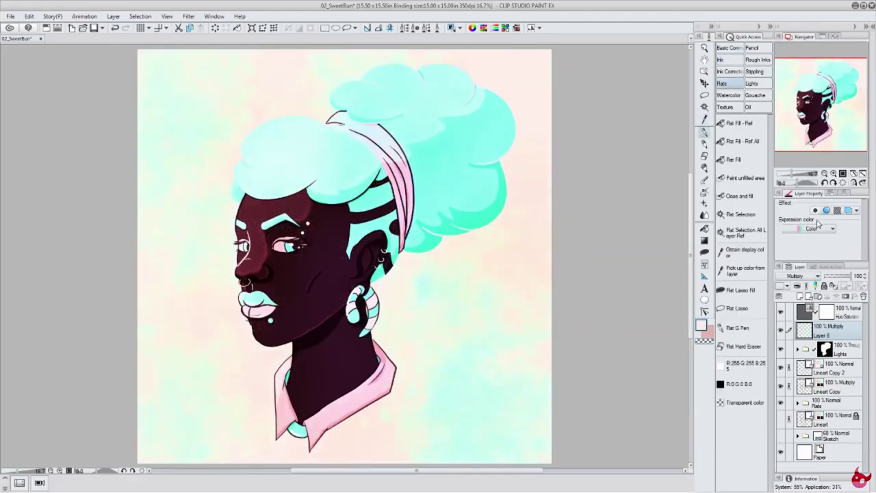
Try the Multiply, Glow dodge and Overlay blending modes on the texture layer.
left_click(803, 275)
left_click(797, 102)
mouse_move(856, 275)
left_mouse_down()
mouse_move(830, 277)
mouse_move(849, 276)
left_mouse_up()
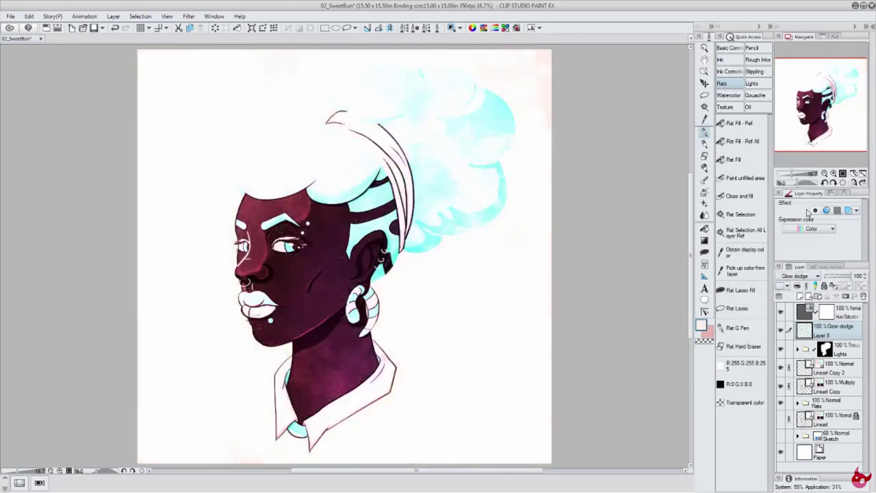
left_click(802, 276)
left_click(798, 156)
Move the texture layer to the top of the stack and set it to Vivid light at 16% opacity.
left_click_drag(821, 330, 821, 310)
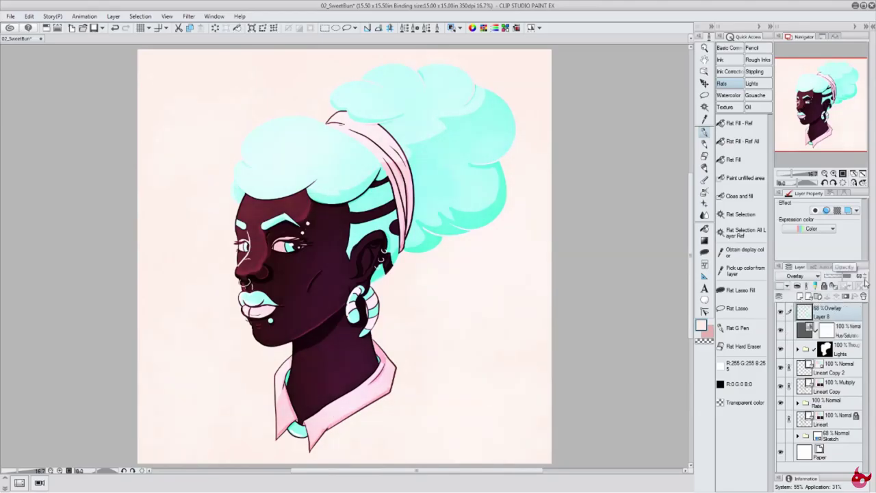
left_click(802, 275)
left_click(797, 192)
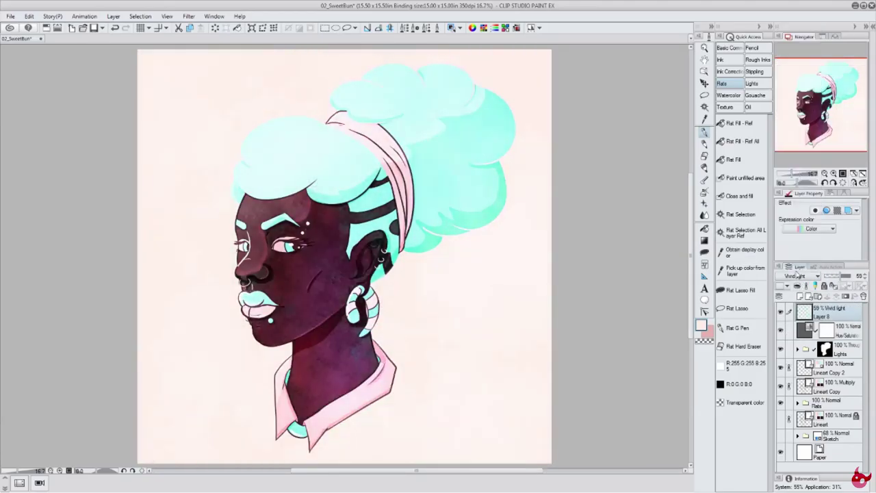
left_click_drag(843, 276, 831, 276)
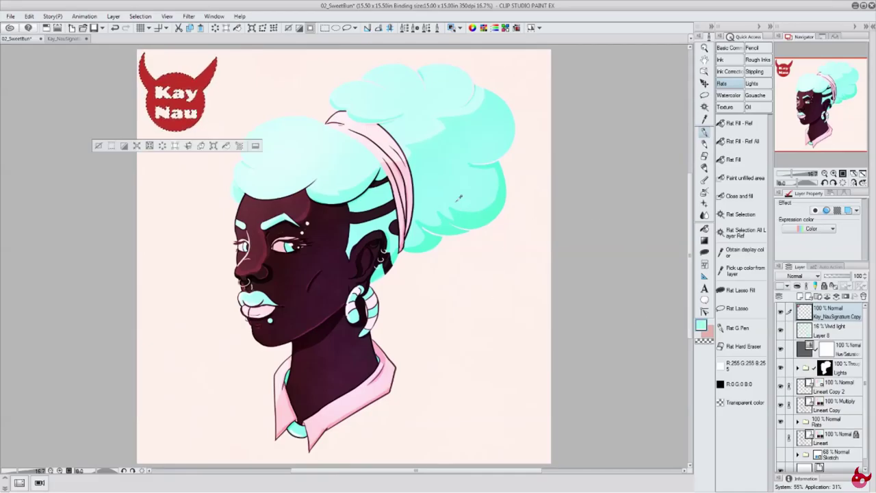
Shrink the horned signature logo, place it beside the striped earring and recolour it dark plum.
mouse_move(176, 93)
left_mouse_down()
mouse_move(440, 411)
mouse_move(414, 292)
left_mouse_up()
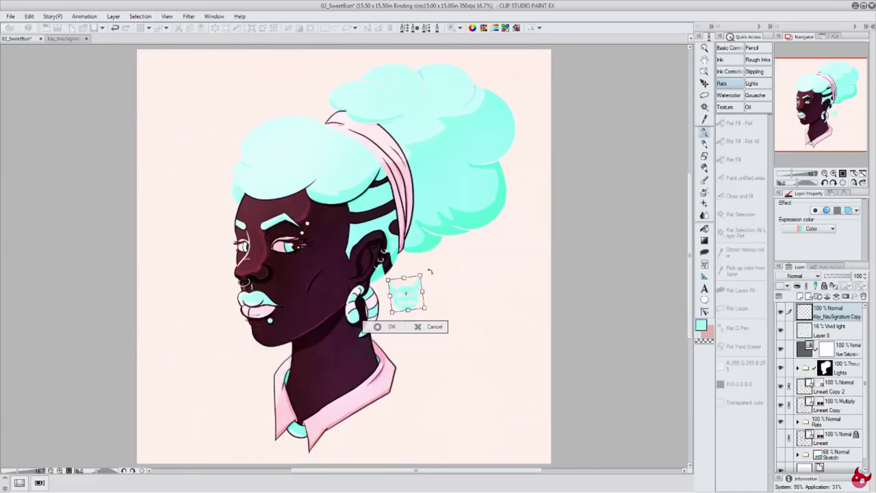
key("Return")
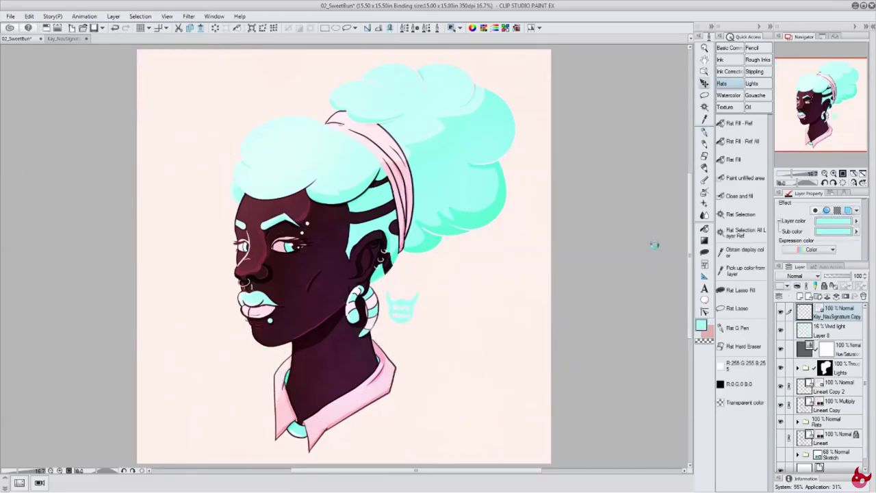
left_click(742, 252)
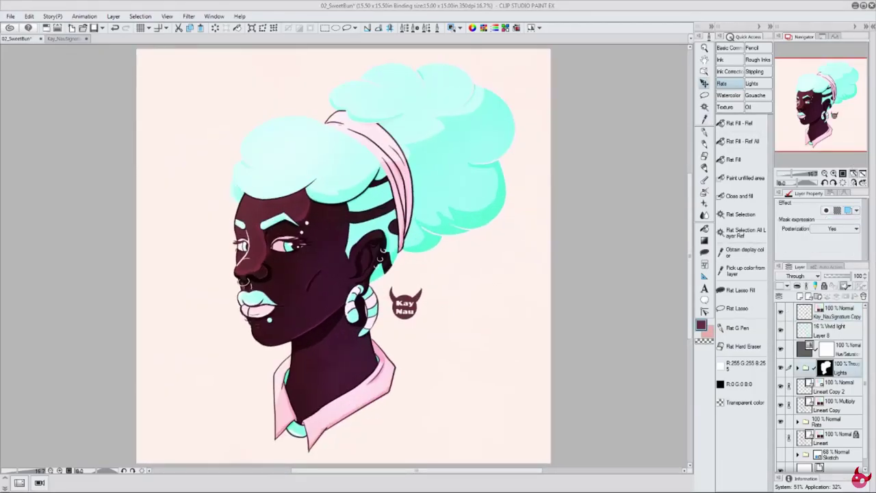
Refine the shadows and deep shadows masks along the front hairline within a selection, and clear the selection.
scroll(446, 235, "up", 10)
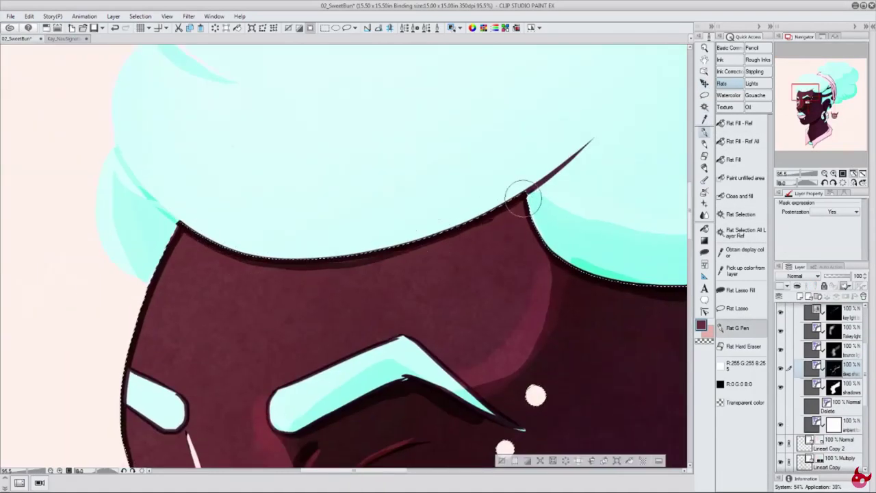
left_click(740, 214)
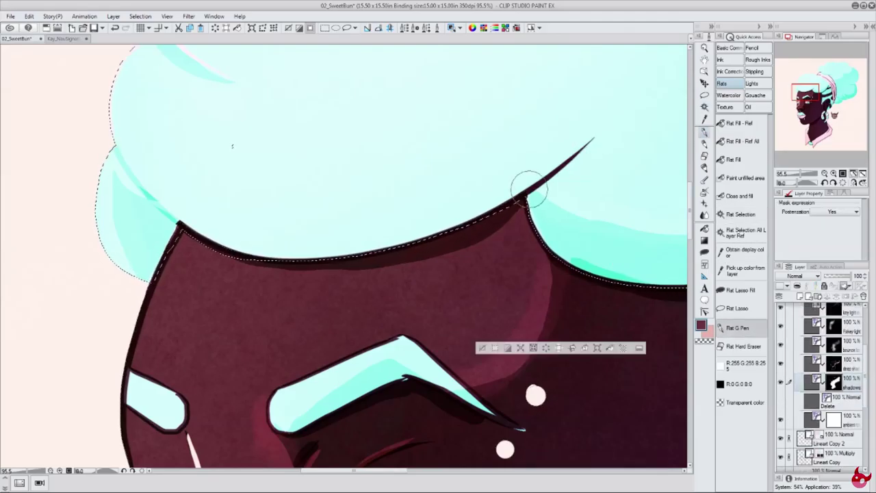
scroll(573, 156, "down", 5)
scroll(307, 279, "up", 4)
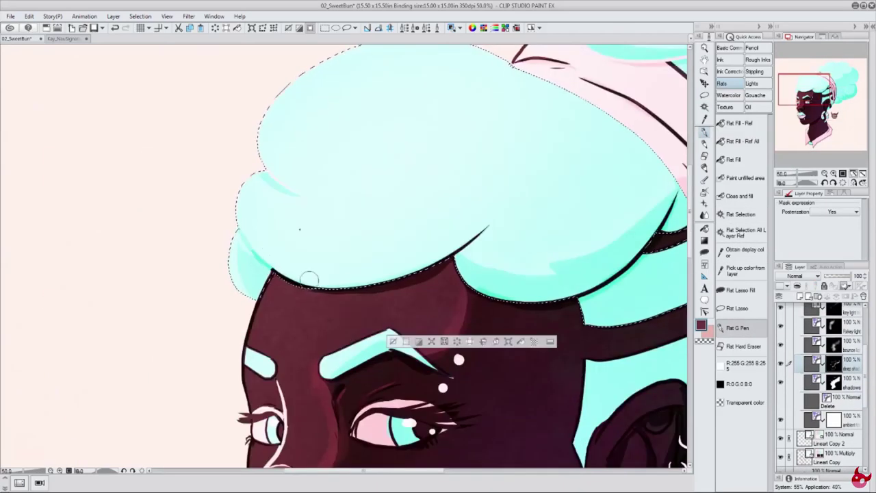
scroll(335, 287, "down", 2)
key("ctrl+d")
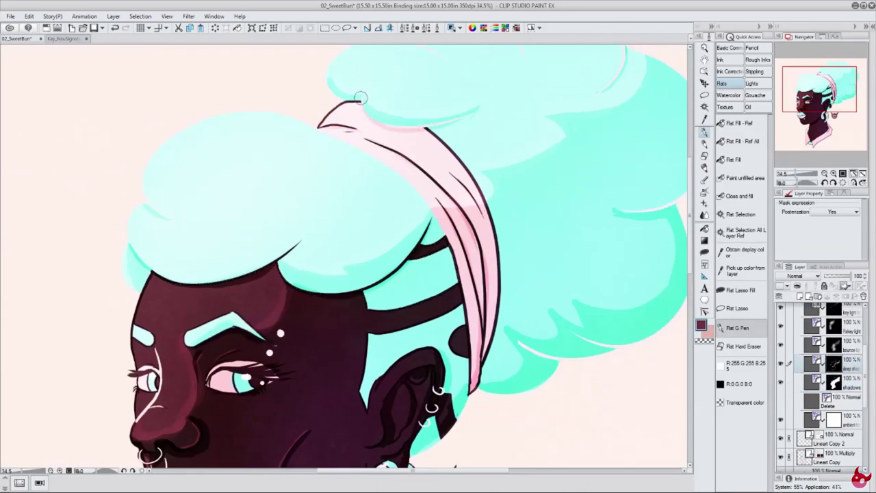
Paint shadow edges beneath the puffs of the hair bun on the shadow masks and hide Lineart Copy.
left_click_drag(628, 51, 553, 130)
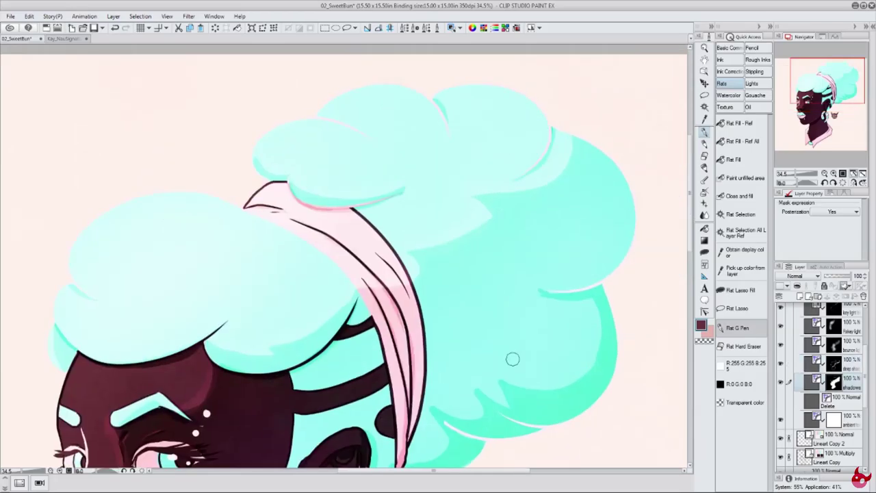
left_click_drag(513, 358, 559, 221)
scroll(559, 221, "down", 2)
scroll(836, 396, "down", 3)
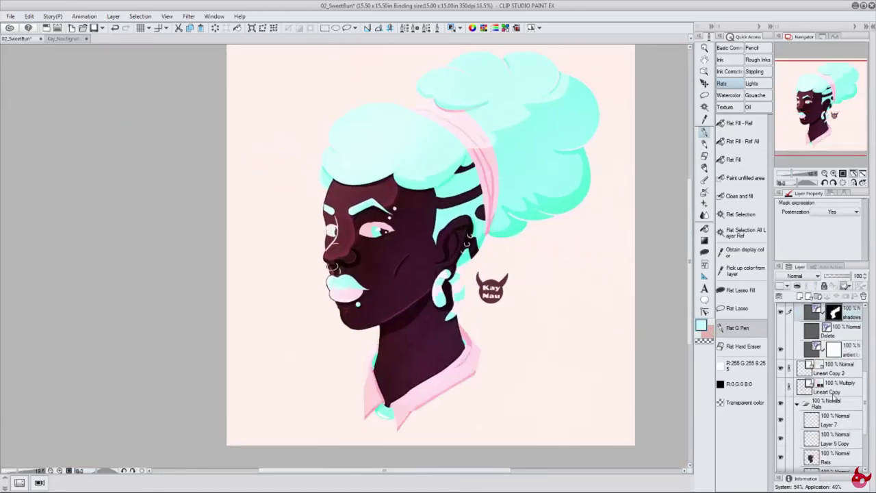
Deepen the shading beneath the front hair and around the headband on the deep shadows mask.
scroll(835, 396, "up", 3)
scroll(421, 212, "up", 3)
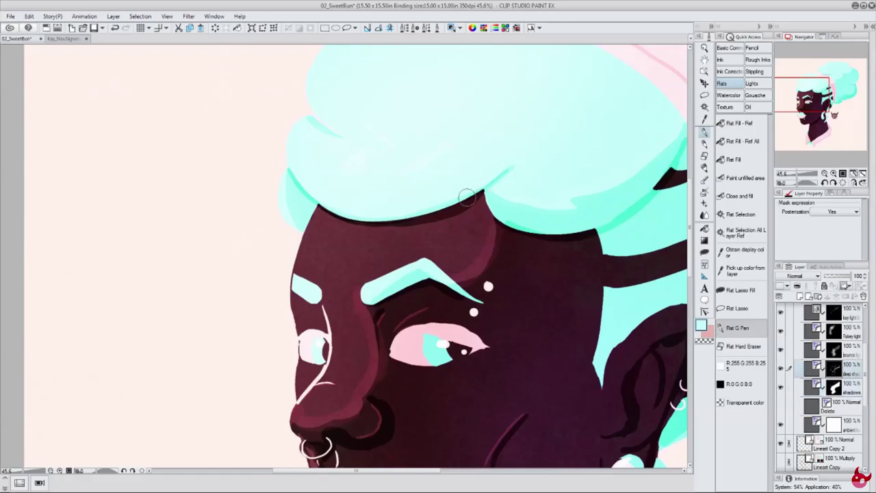
scroll(335, 209, "down", 3)
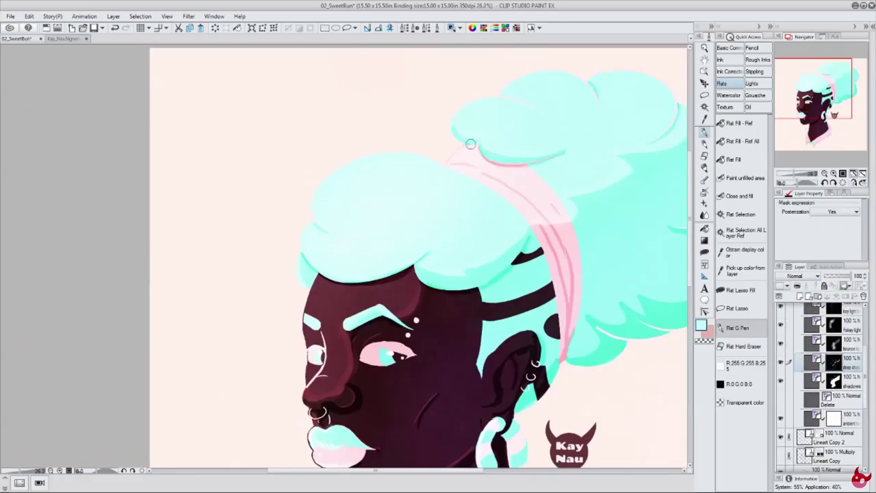
left_click_drag(479, 383, 438, 226)
Touch up the lips on Layer 7 and refine the eyelash shading on the deep shadows mask.
scroll(359, 310, "up", 5)
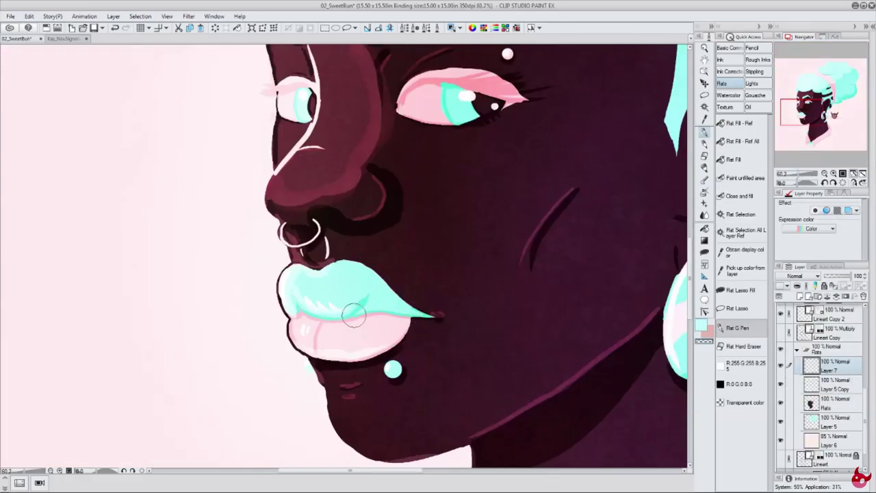
scroll(353, 315, "down", 5)
scroll(320, 281, "down", 3)
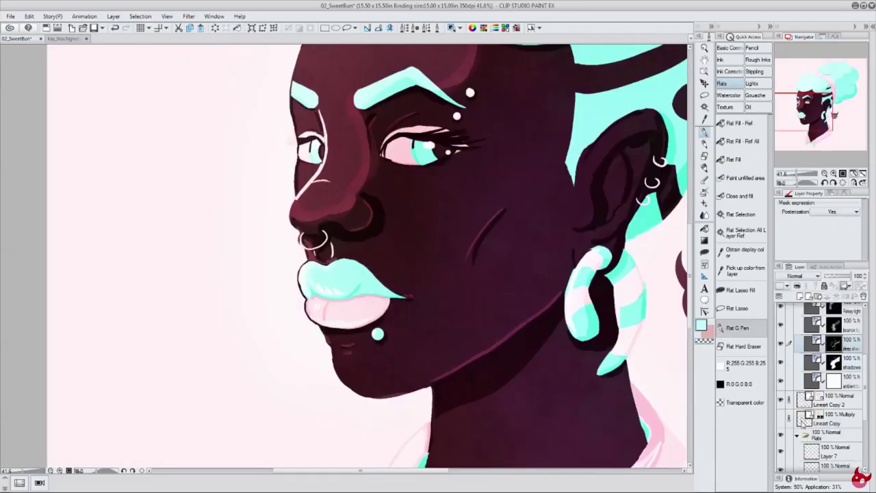
Load and clear the Lineart Copy selection, paint the lower lip aqua on Layer 7 and select the deep shadows mask.
left_click(809, 416, "ctrl")
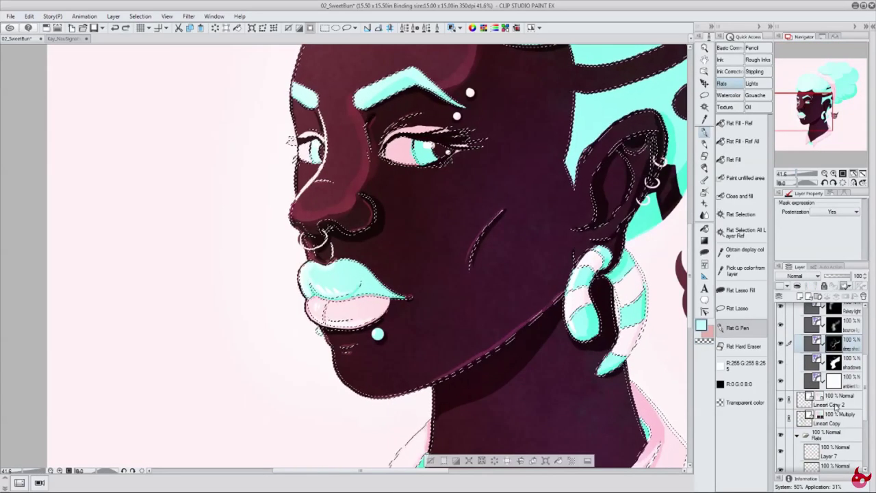
left_click(832, 452)
key("ctrl+d")
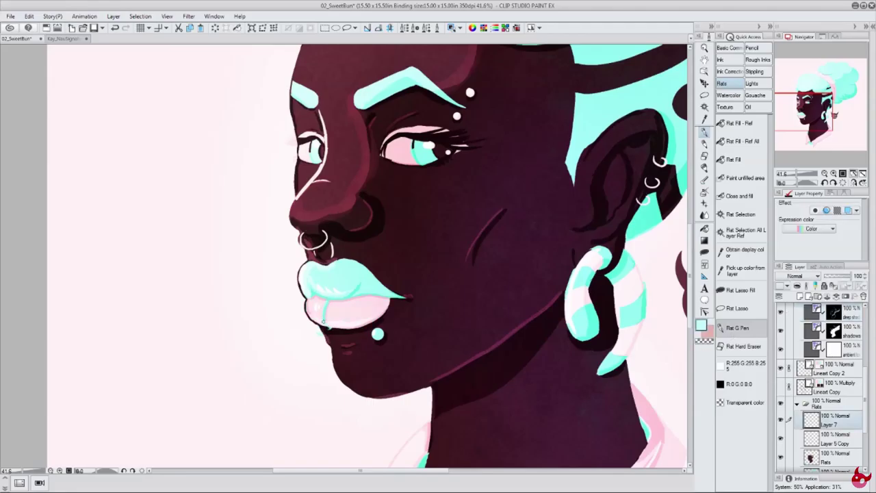
left_click(834, 312)
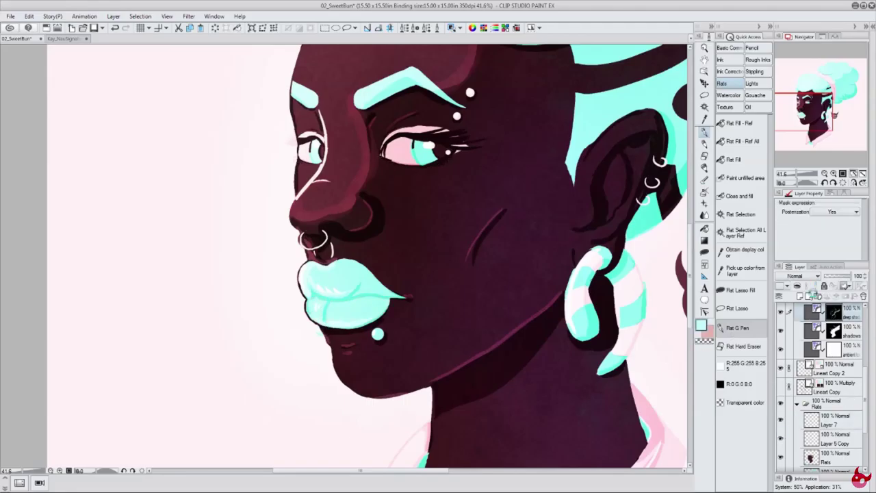
Tidy the white eyelid and lash details around the near eye on Layer 5 Copy.
left_click(462, 247, "ctrl+shift")
left_click(461, 243)
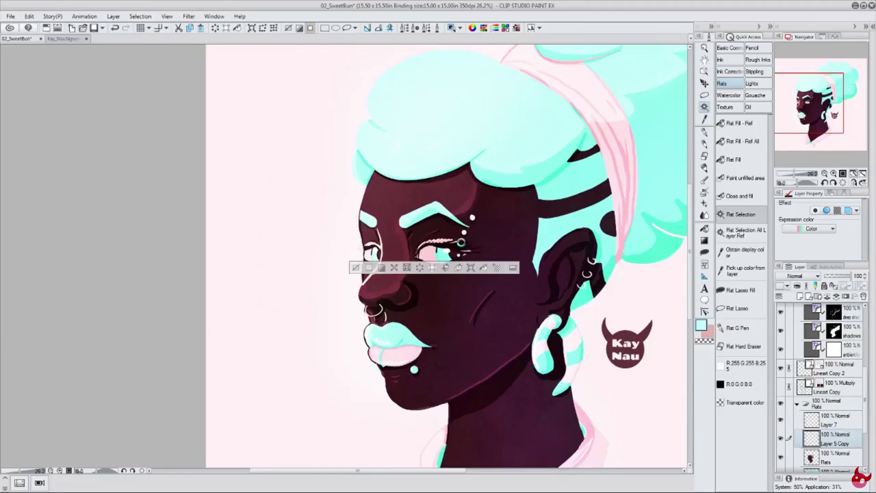
key("ctrl+d")
key("p")
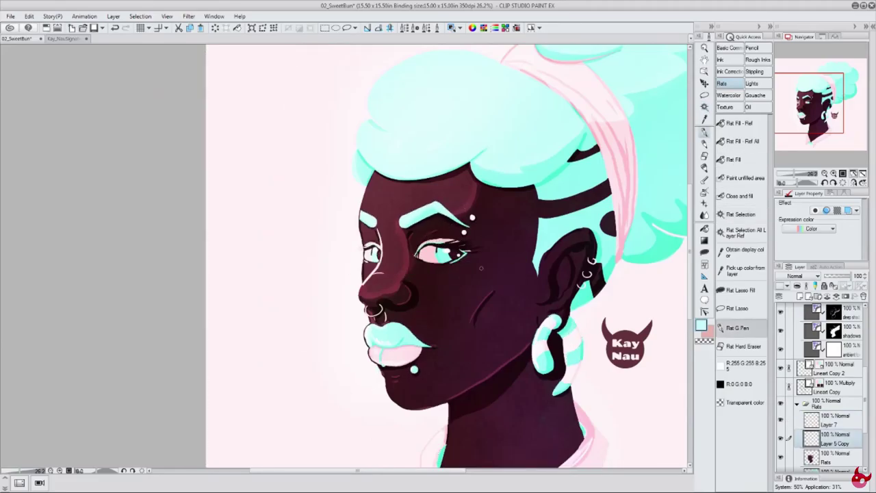
scroll(481, 268, "down", 3)
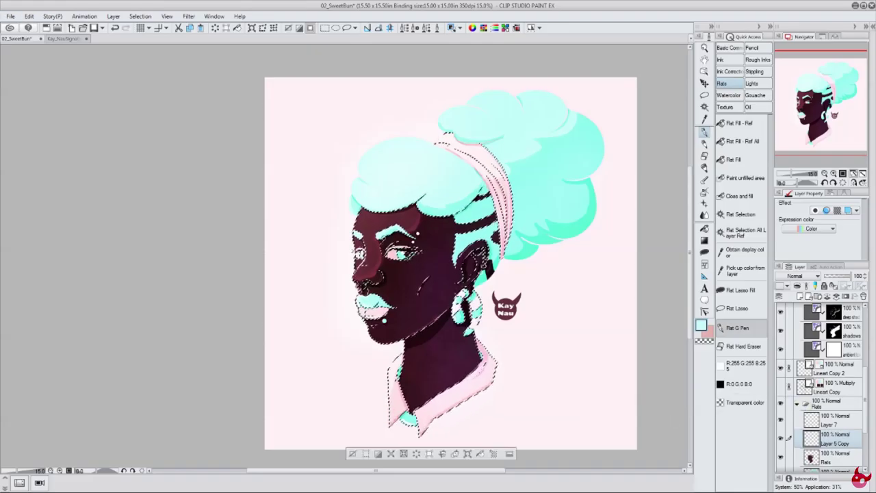
scroll(377, 224, "up", 2)
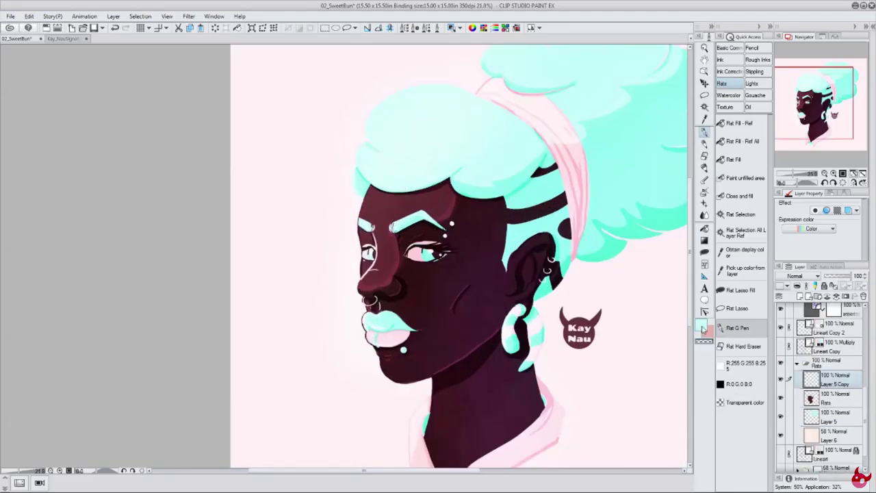
Refine the dark eyelashes of the far eye on the deep shadows mask.
scroll(444, 380, "down", 4)
scroll(545, 313, "up", 4)
scroll(411, 260, "down", 4)
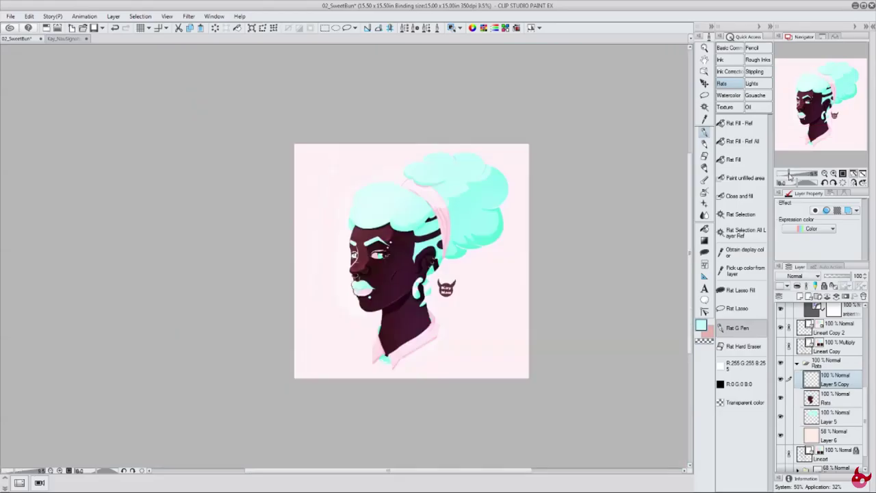
left_click(410, 185, "ctrl+shift")
scroll(411, 185, "up", 3)
scroll(405, 267, "down", 3)
left_click(730, 71)
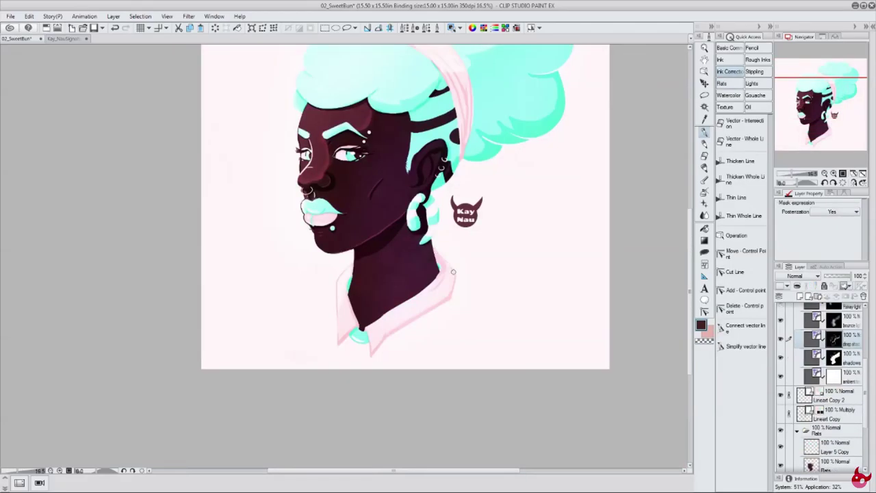
scroll(411, 260, "up", 1)
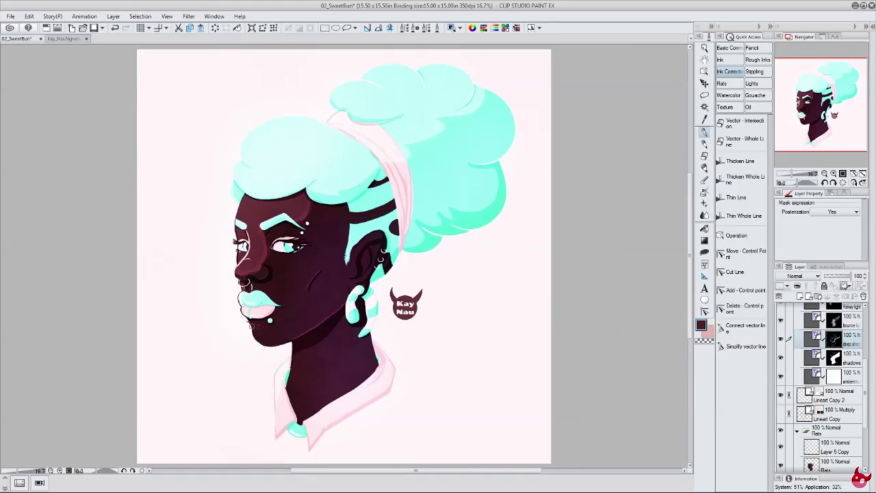
Refine the fine hair strands at the sideburn and eyebrows and touch up the eyes on Layer 5 Copy.
scroll(855, 409, "down", 2)
left_click(840, 409)
scroll(343, 260, "up", 3)
left_click(853, 174)
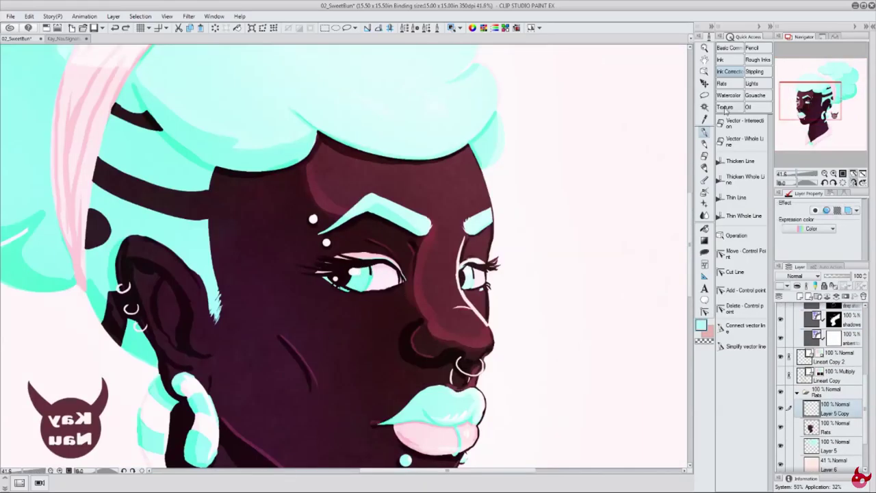
left_click(729, 83)
key("l")
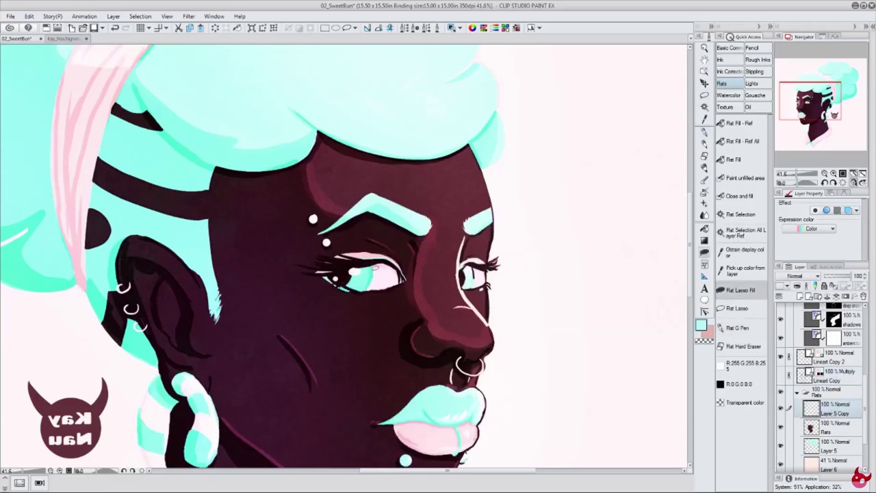
key("p")
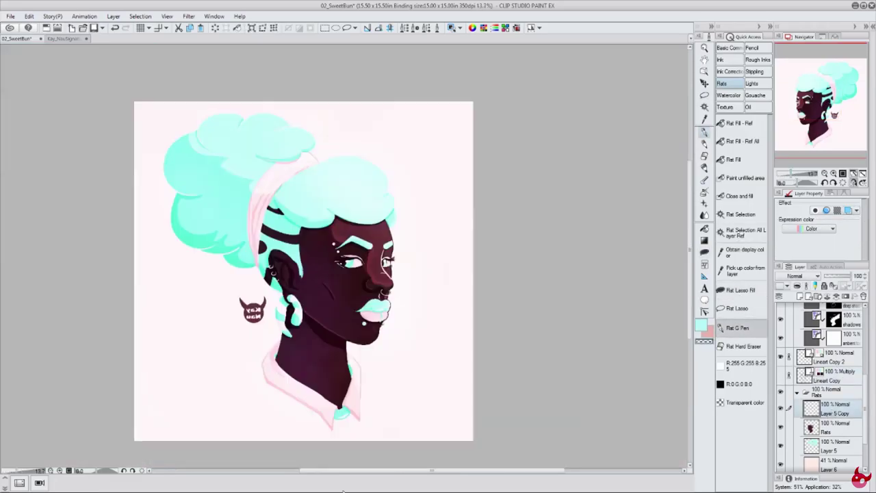
Touch up the light and shadow around the nose and lips on the key light and deep shadows masks, then select the shadows mask.
scroll(342, 260, "down", 3)
scroll(826, 387, "up", 2)
left_click(835, 336)
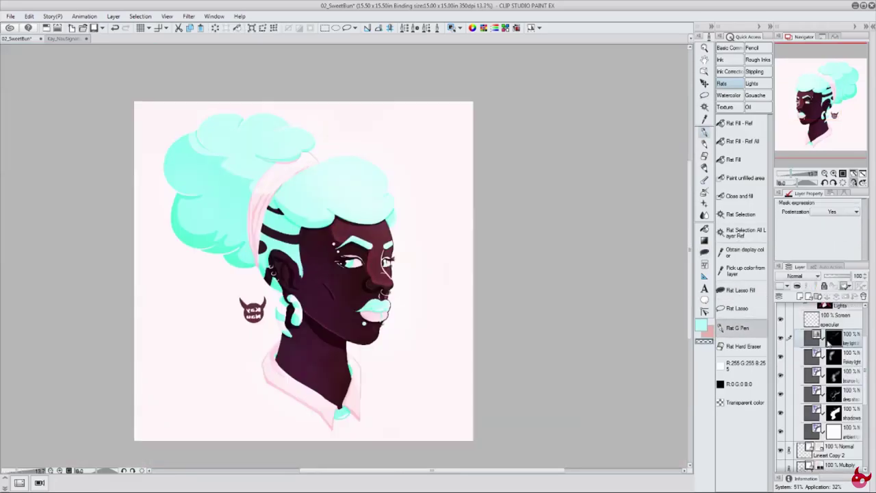
scroll(341, 227, "up", 1)
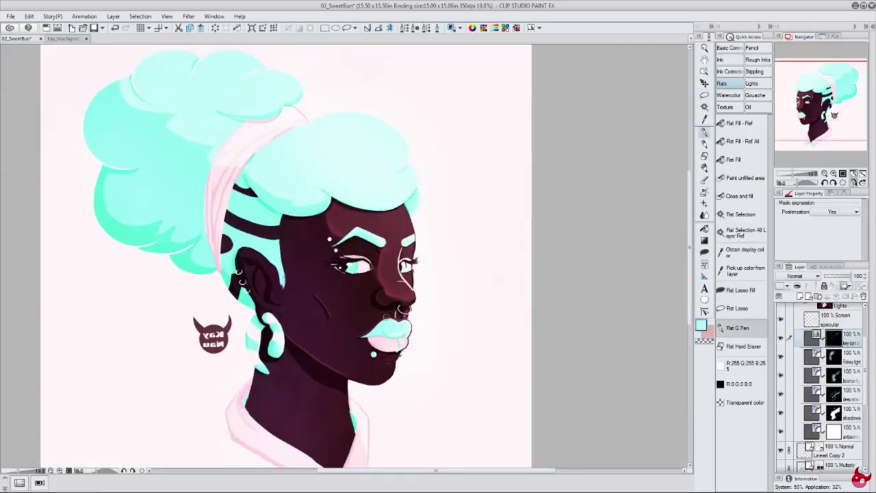
key("l")
left_click(383, 322, "alt")
key("p")
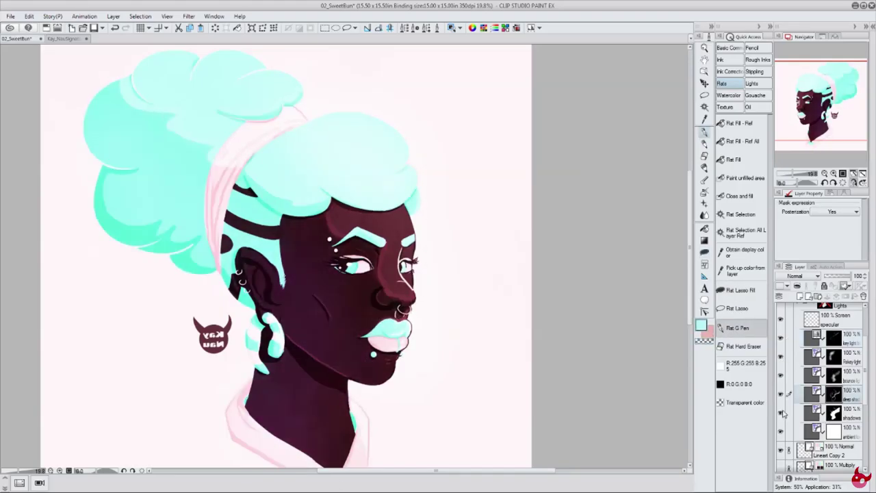
left_click(833, 413)
key("alt+bracketright")
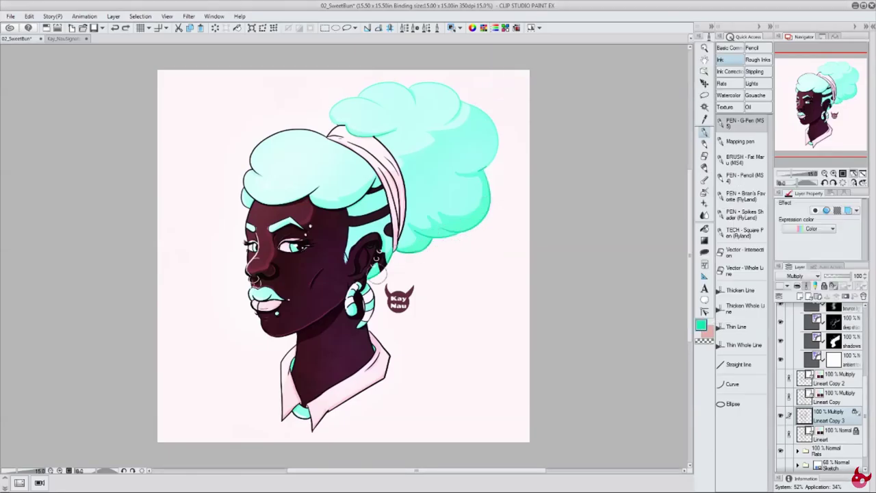
Try recolouring the hair outlines in sampled colours on Lineart Copy 3.
left_click(405, 256, "alt")
left_click(339, 305, "alt")
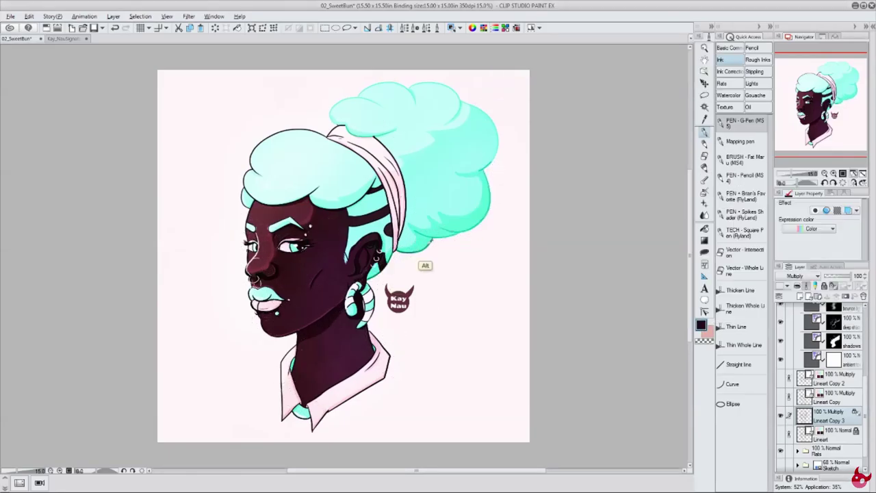
left_click(347, 238, "alt")
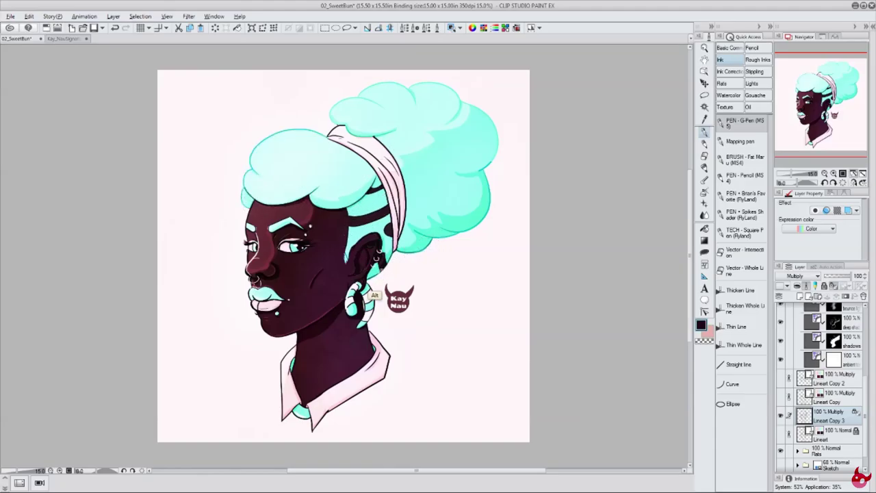
Show Lineart Copy and erase its outlines around the front hair and bun with the vector eraser.
key("ctrl+minus")
left_click(782, 399)
key("ctrl+plus")
key("e")
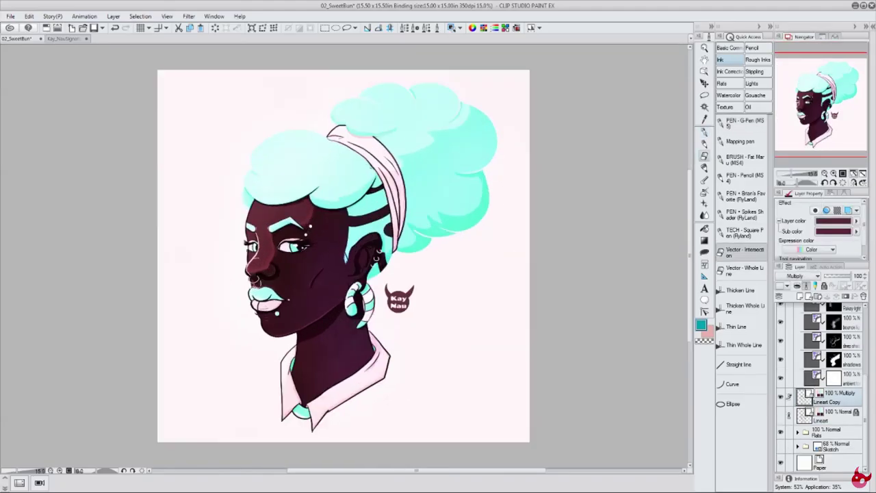
scroll(495, 460, "down", 2)
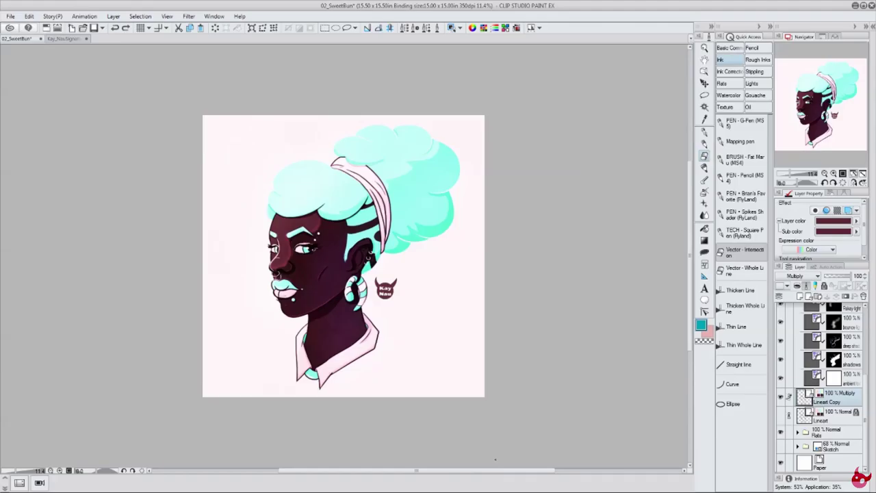
Load the Layer 5 selection and lasso-fill a teal drop shadow along the hair bun on Layer 7 in the Flats folder.
left_click(858, 179)
left_click(798, 433)
scroll(822, 397, "down", 2)
left_click(832, 430)
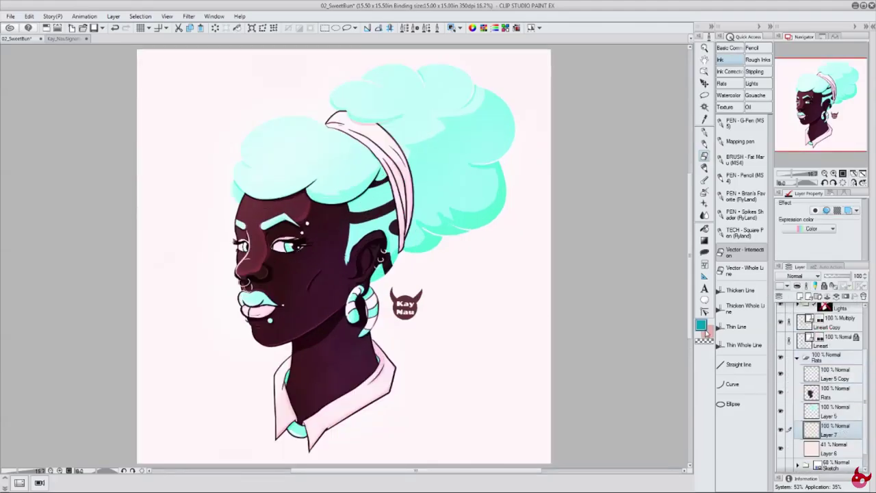
key("g")
left_click(812, 410, "ctrl")
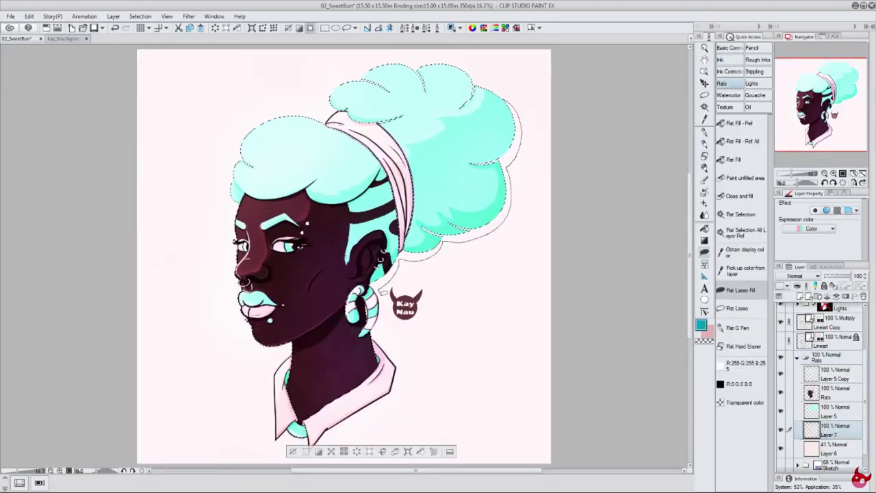
scroll(343, 257, "down", 1)
mouse_move(465, 335)
left_mouse_down()
mouse_move(445, 380)
mouse_move(395, 244)
left_mouse_up()
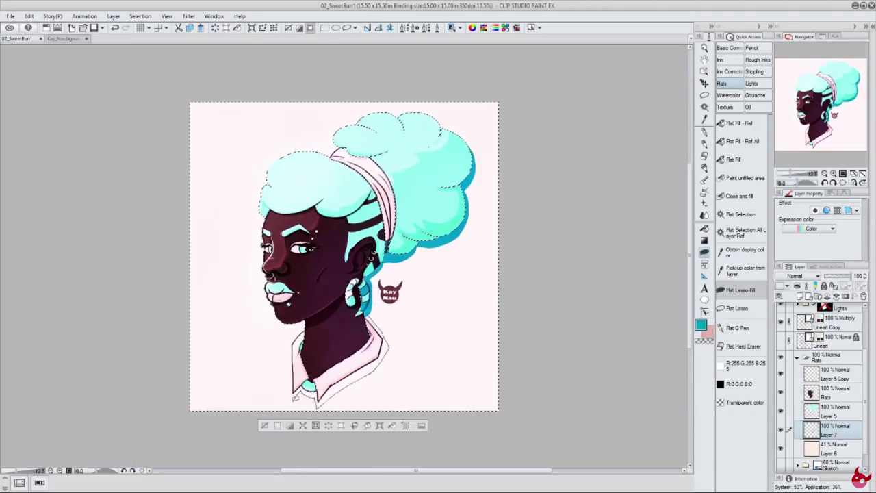
Extend the teal drop shadow along the neck and shirt collar on Layer 7 and clear the selection.
left_click_drag(356, 316, 321, 398)
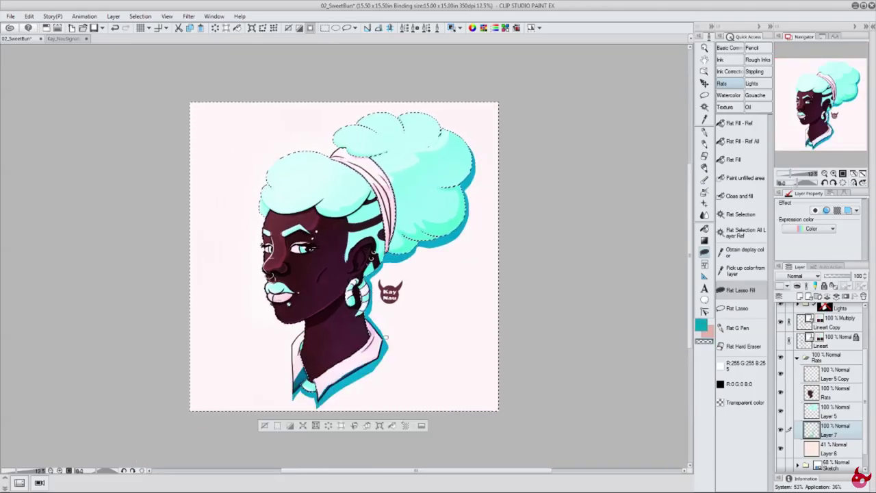
left_click_drag(380, 356, 316, 401)
left_click_drag(312, 365, 296, 390)
key("ctrl+d")
Try a lower opacity for the teal shadow on Layer 7 and sample another colour for the lasso fill.
left_click(738, 328)
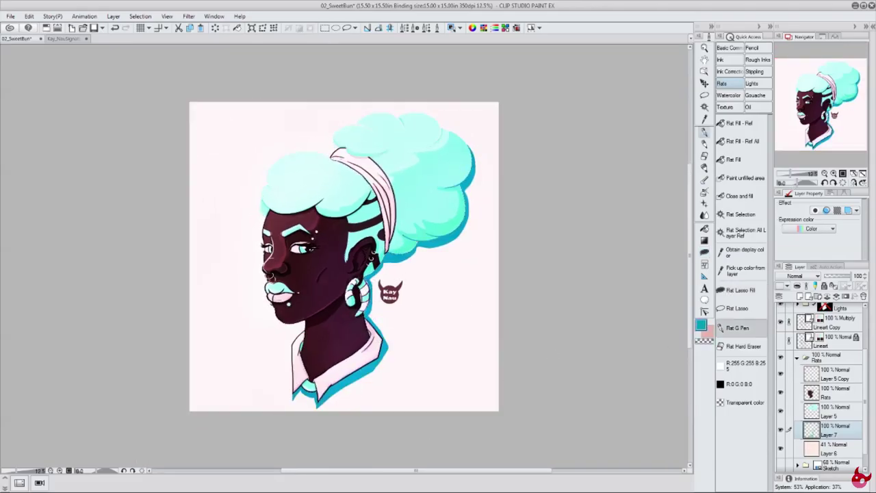
left_click(797, 276)
left_click_drag(857, 275, 829, 275)
left_click(501, 202, "alt")
left_click(740, 289)
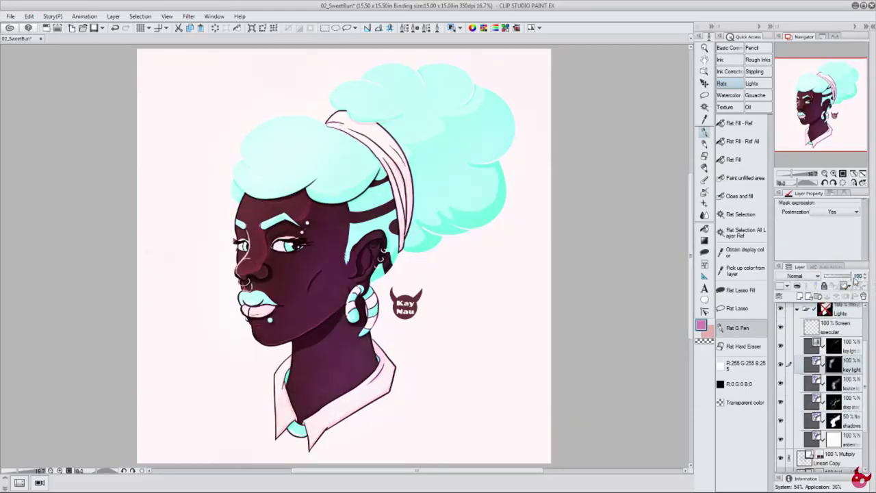
Lower the upper key light layer's opacity to 50% and select the Lights folder.
left_click(839, 312)
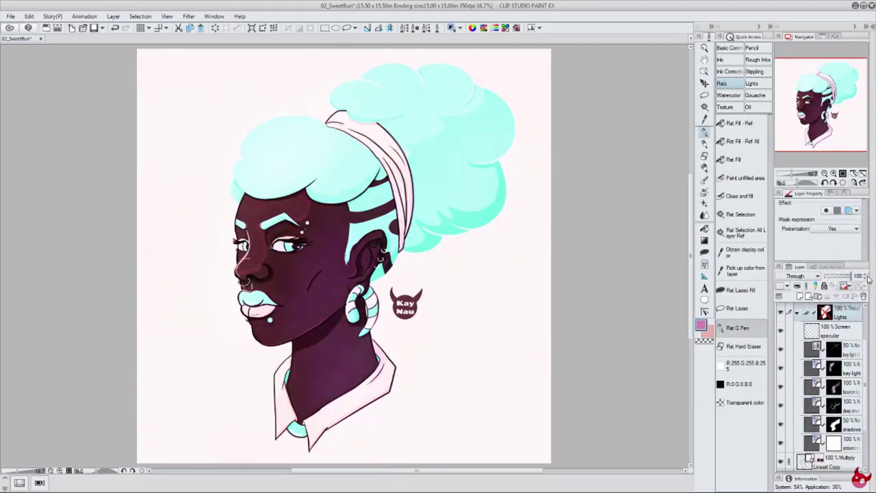